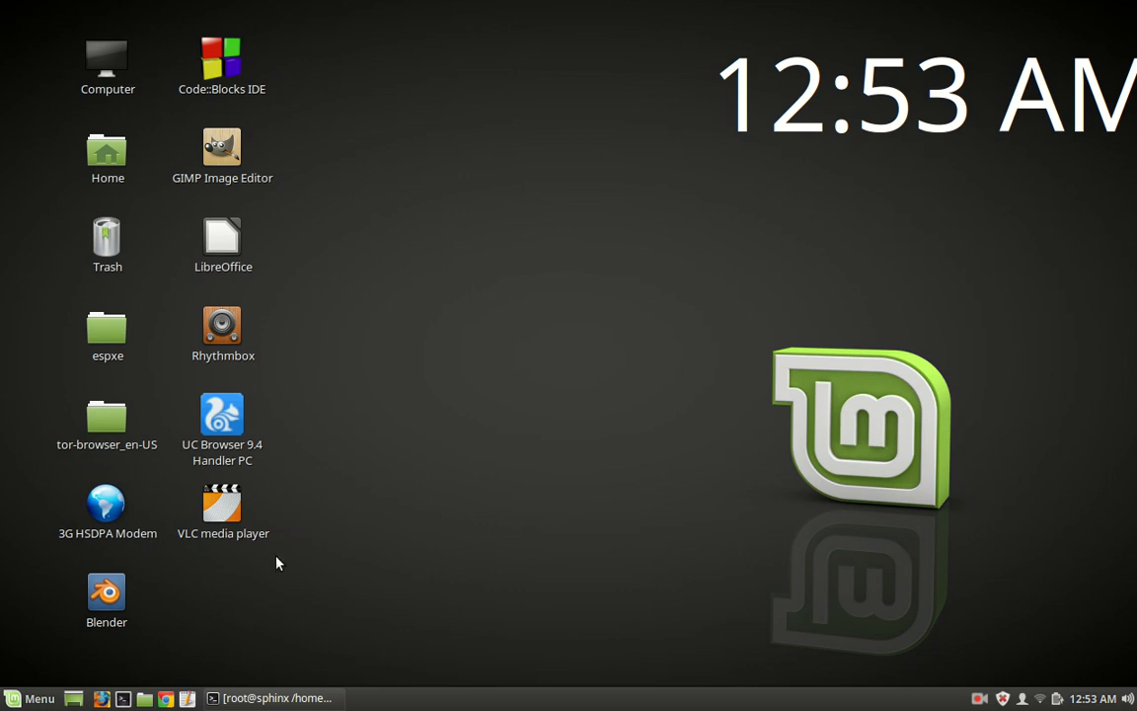
# - Launch PlayOnLinux
pyautogui.click(34, 698)
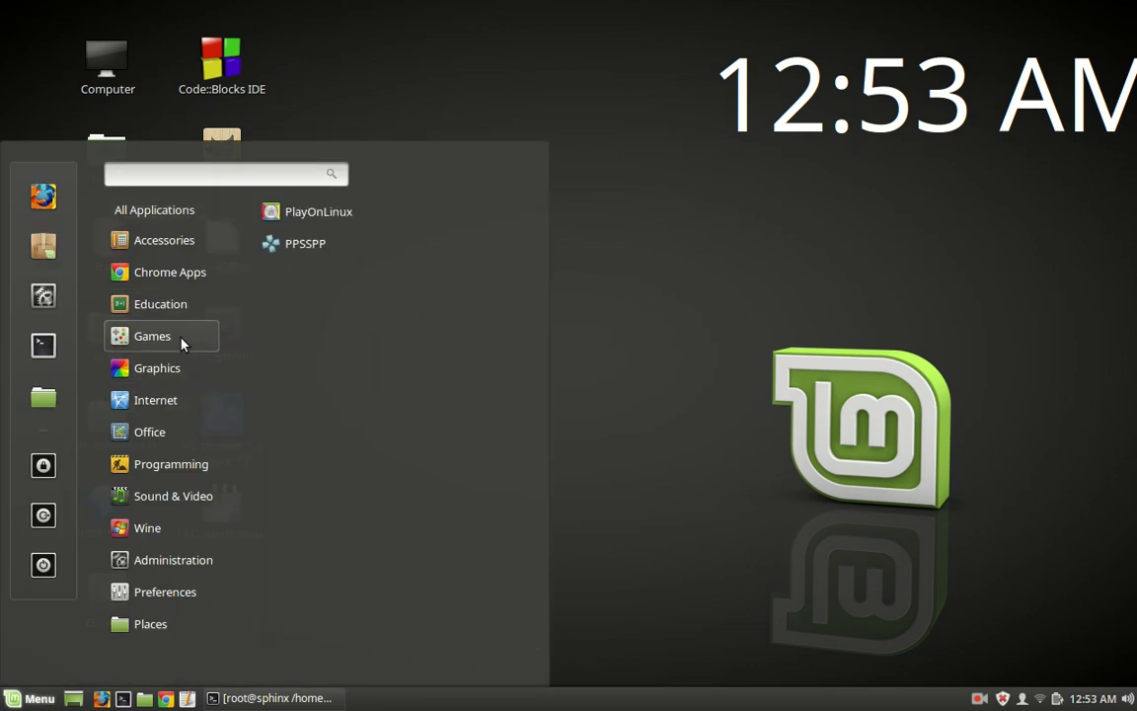
pyautogui.click(342, 221)
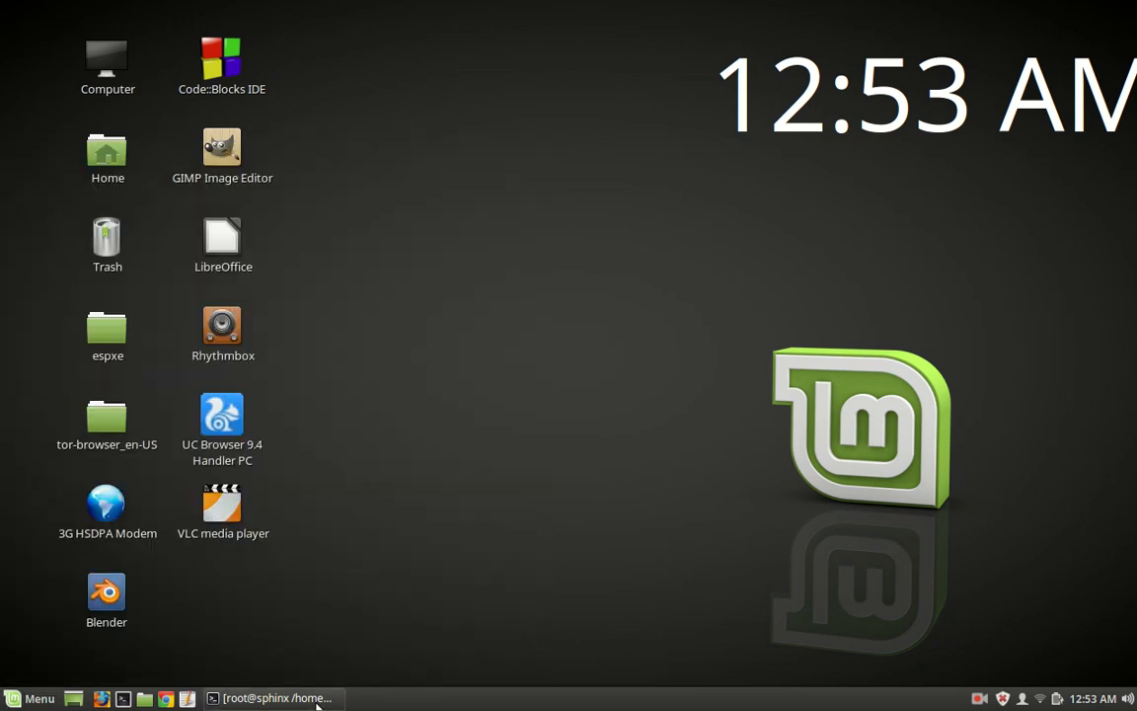
# - Open a terminal, write the command "sudo apt install playonlinux" without running it, and close the terminal
pyautogui.hotkey('ctrl', 'alt', 't')
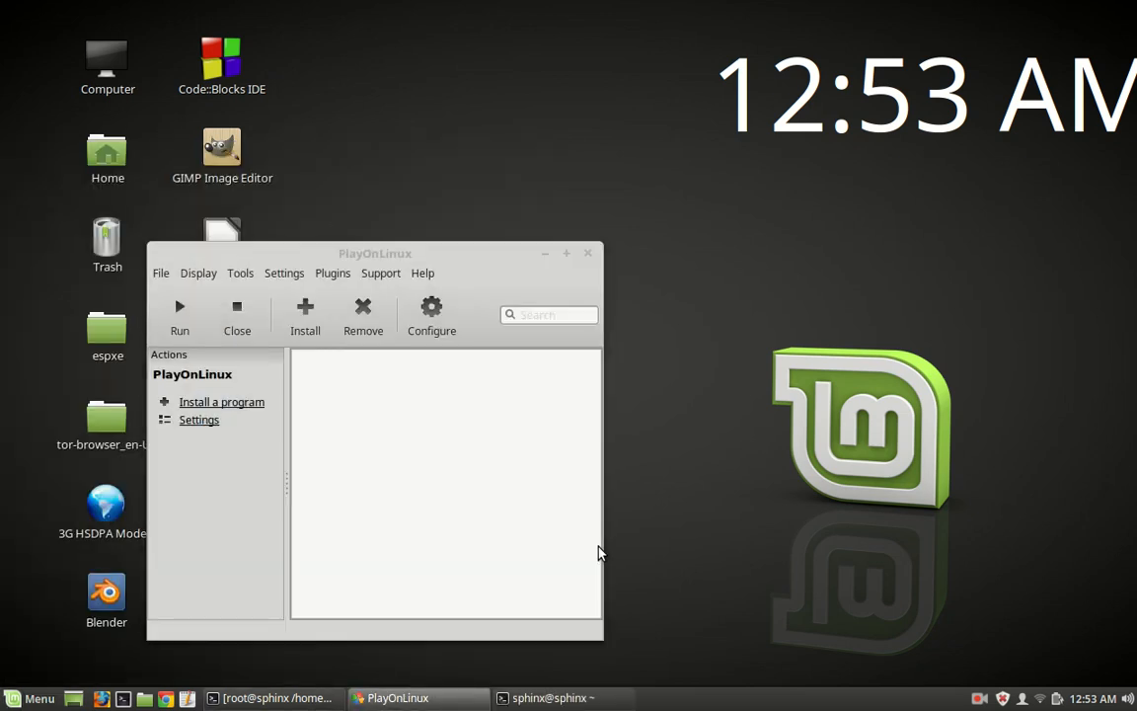
pyautogui.write('apt')
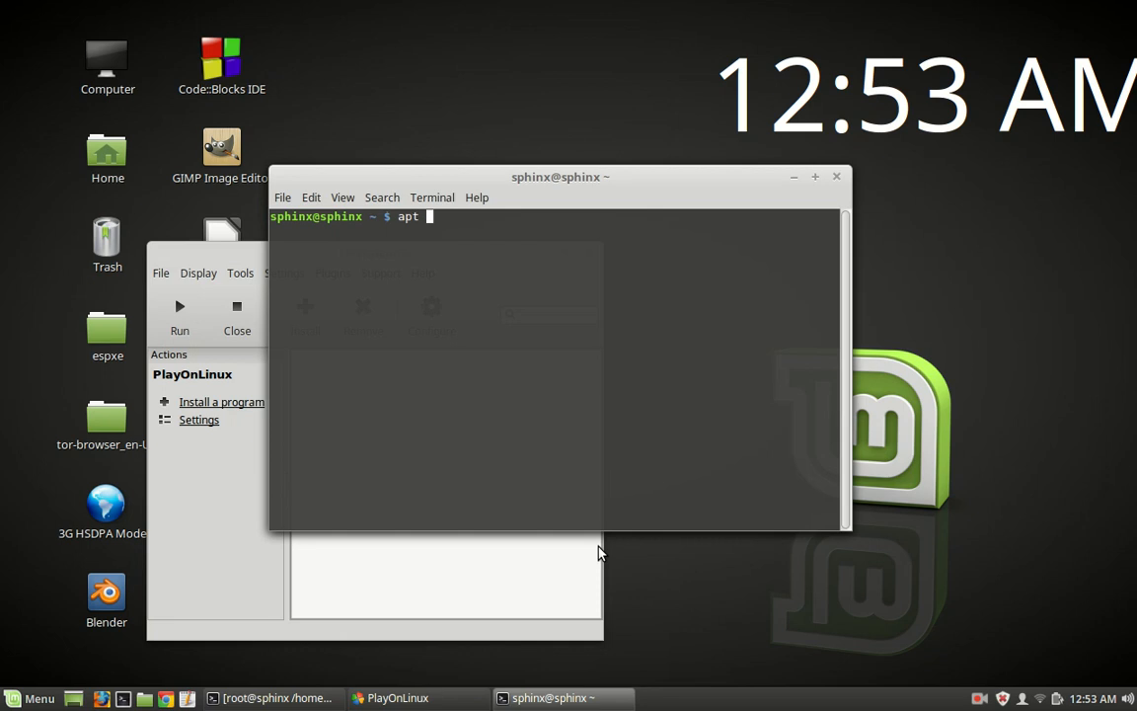
pyautogui.press('BackSpace')
pyautogui.press('BackSpace')
pyautogui.press('BackSpace')
pyautogui.press('BackSpace')
pyautogui.write('sudo apt instal')
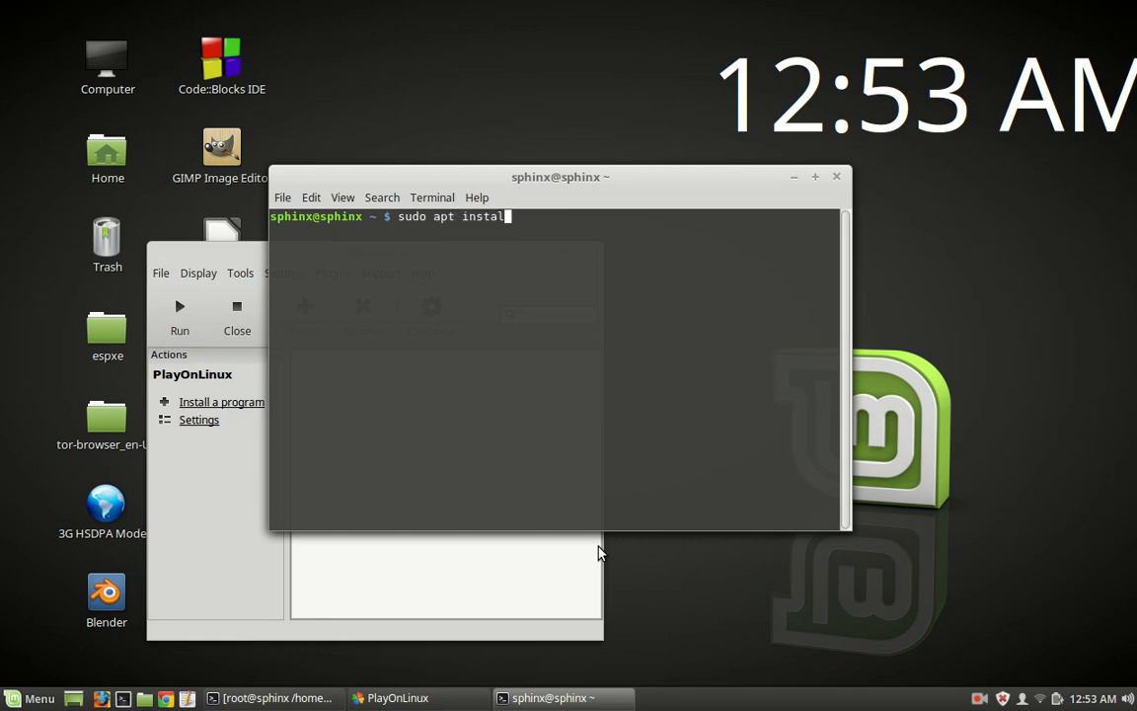
pyautogui.write('l playonlinux')
pyautogui.click(838, 175)
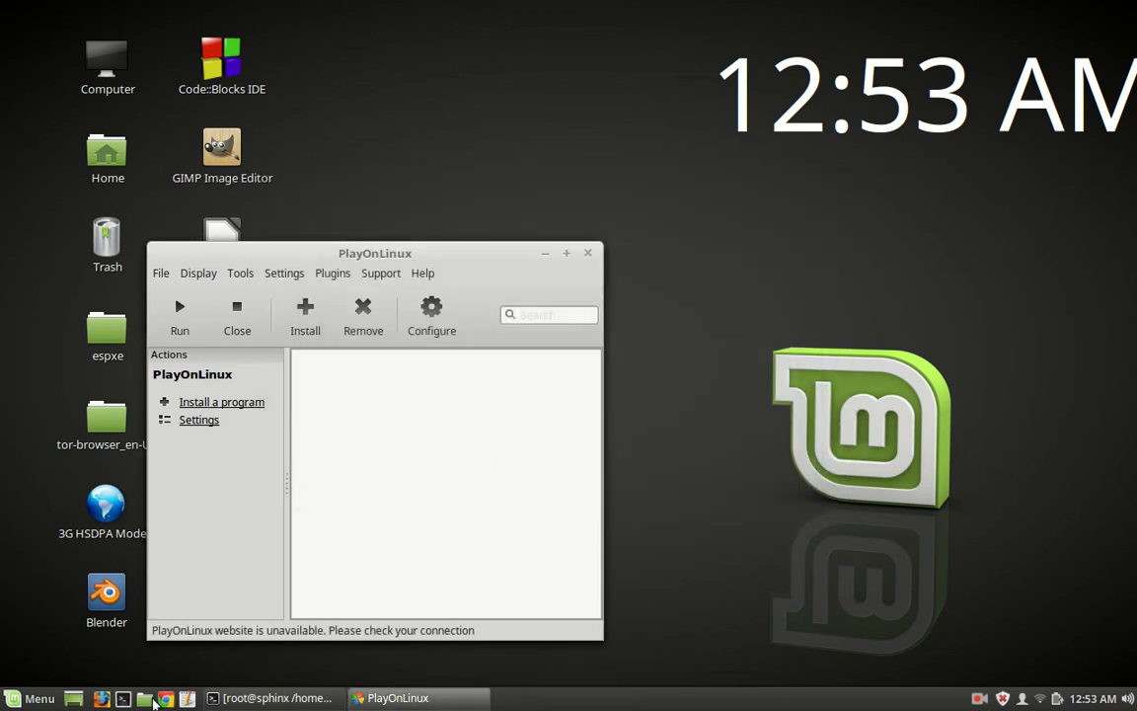
# - Locate the Proteus 8 Professional 8.6 SP2 installer in the Documents folder and minimize the file manager
pyautogui.click(144, 699)
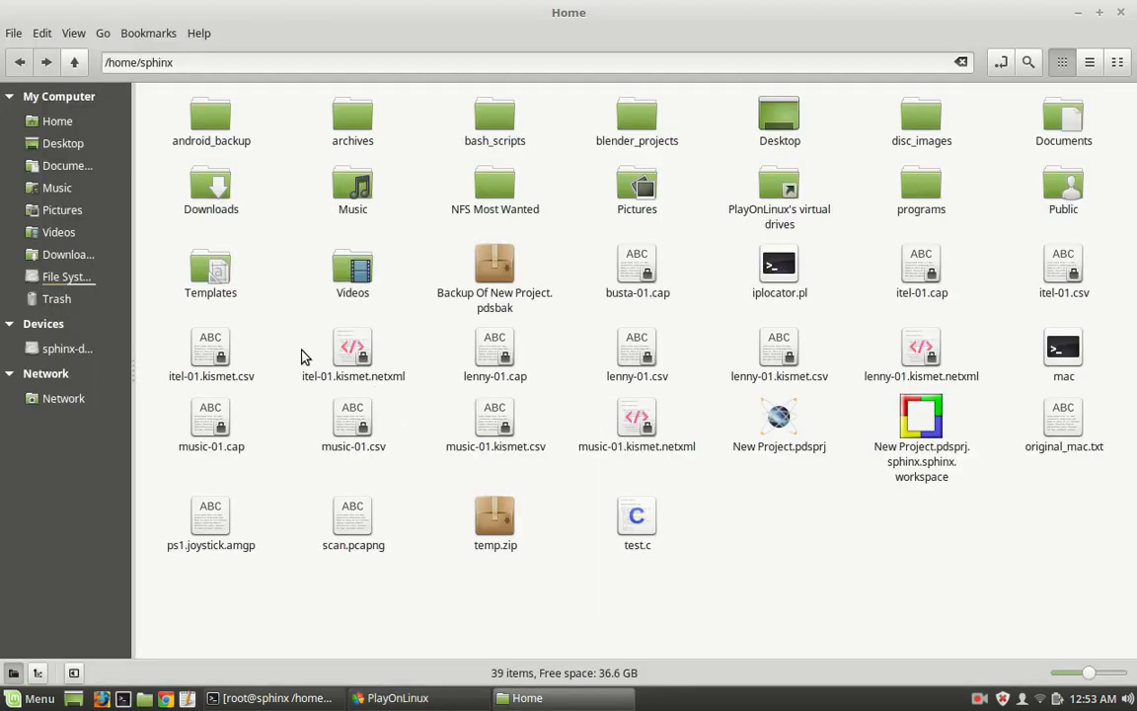
pyautogui.click(77, 164)
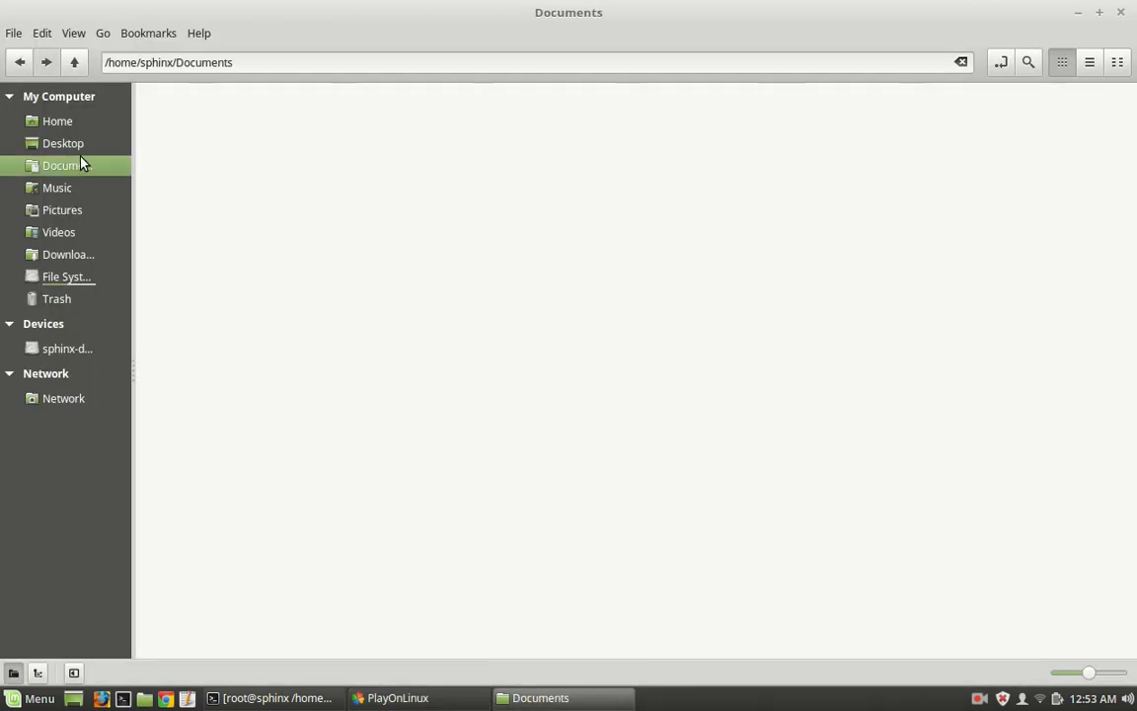
pyautogui.click(242, 227)
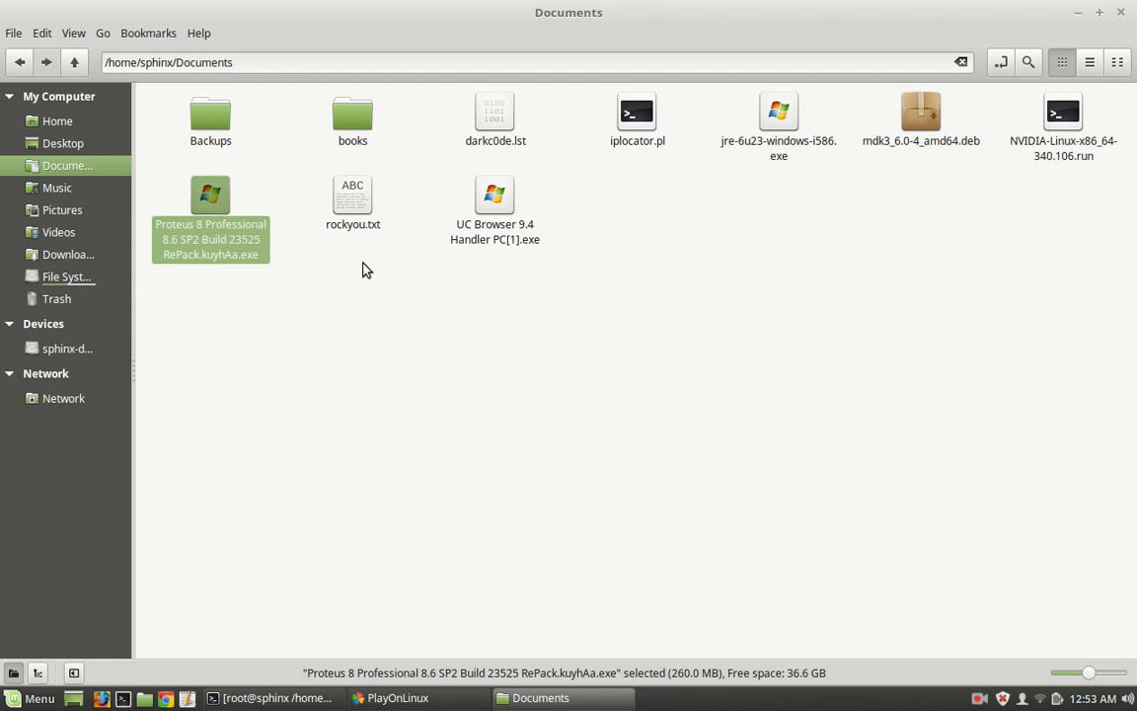
pyautogui.click(739, 302)
pyautogui.click(1078, 14)
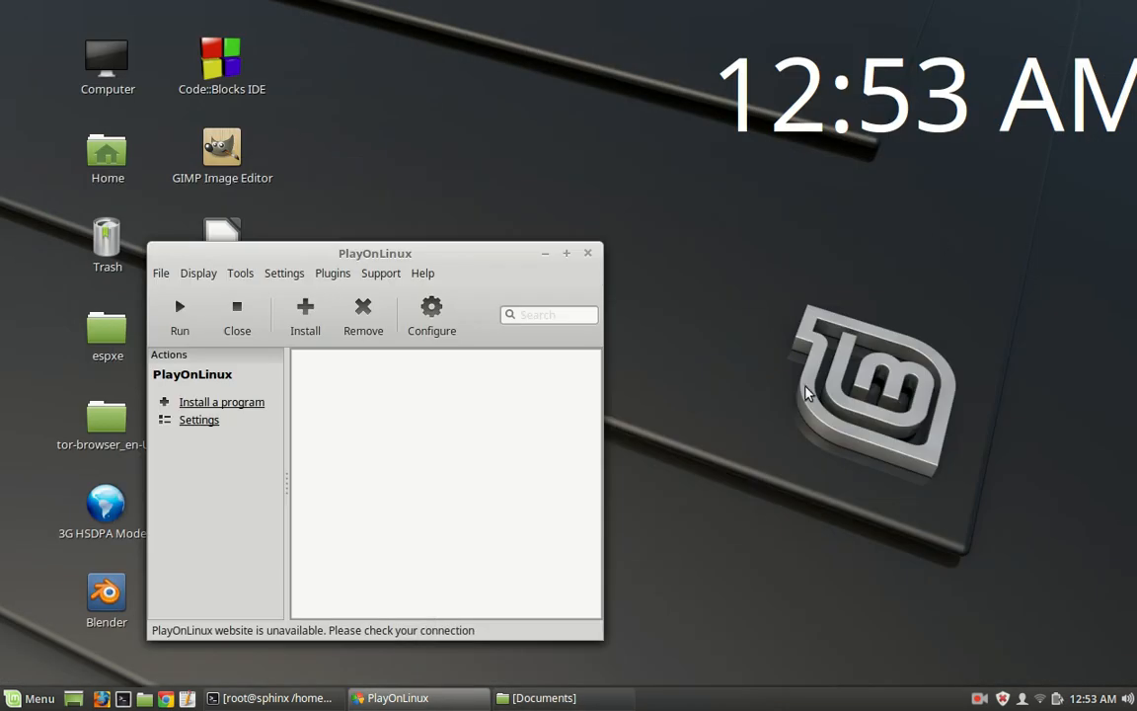
# - Start installing a program in PlayOnLinux and pass the notice and welcome pages of the manual installation wizard
pyautogui.moveTo(506, 255); pyautogui.dragTo(536, 187)
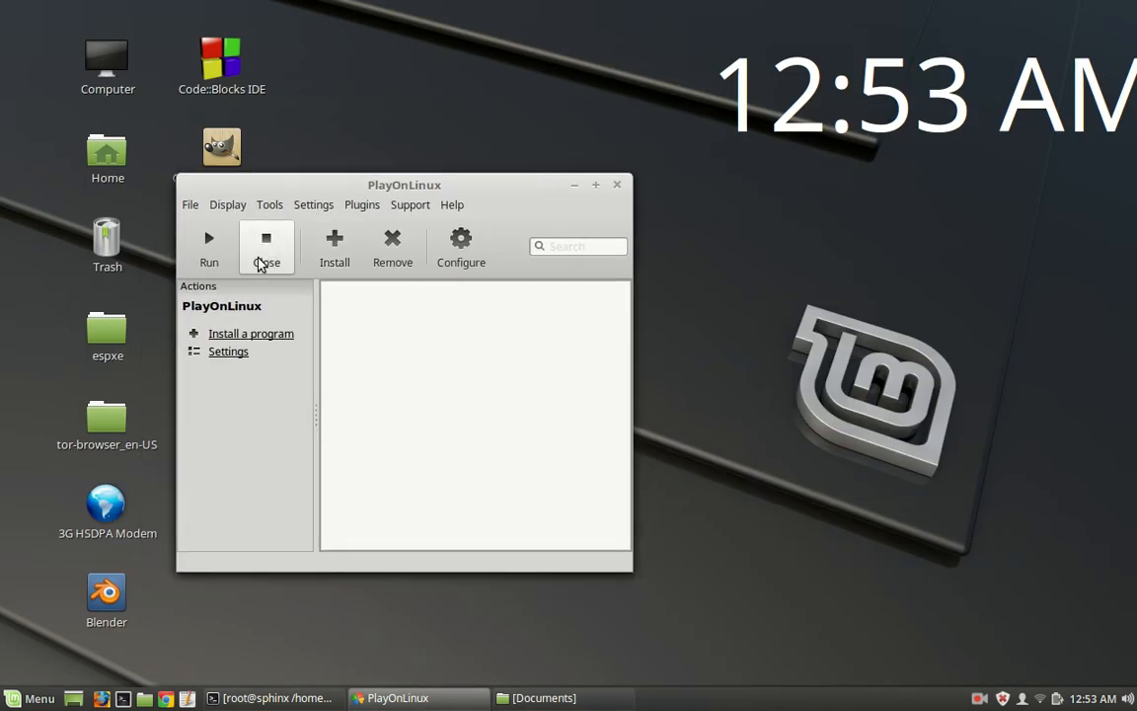
pyautogui.click(247, 337)
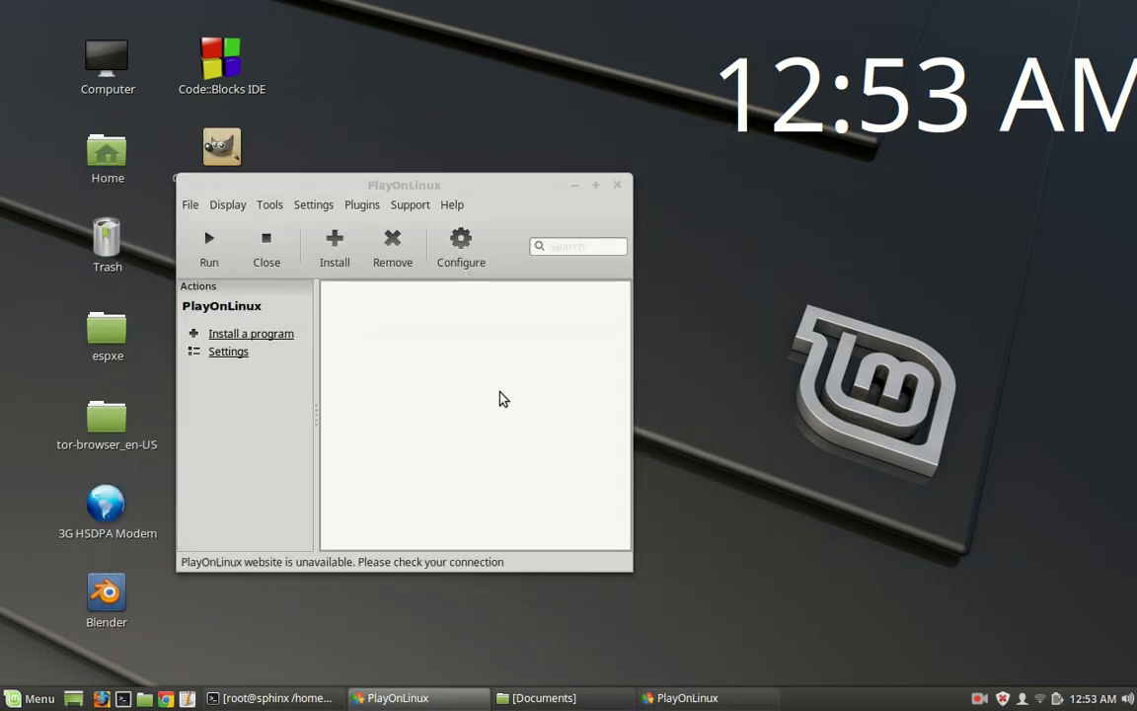
pyautogui.moveTo(583, 170); pyautogui.dragTo(561, 140)
pyautogui.click(659, 488)
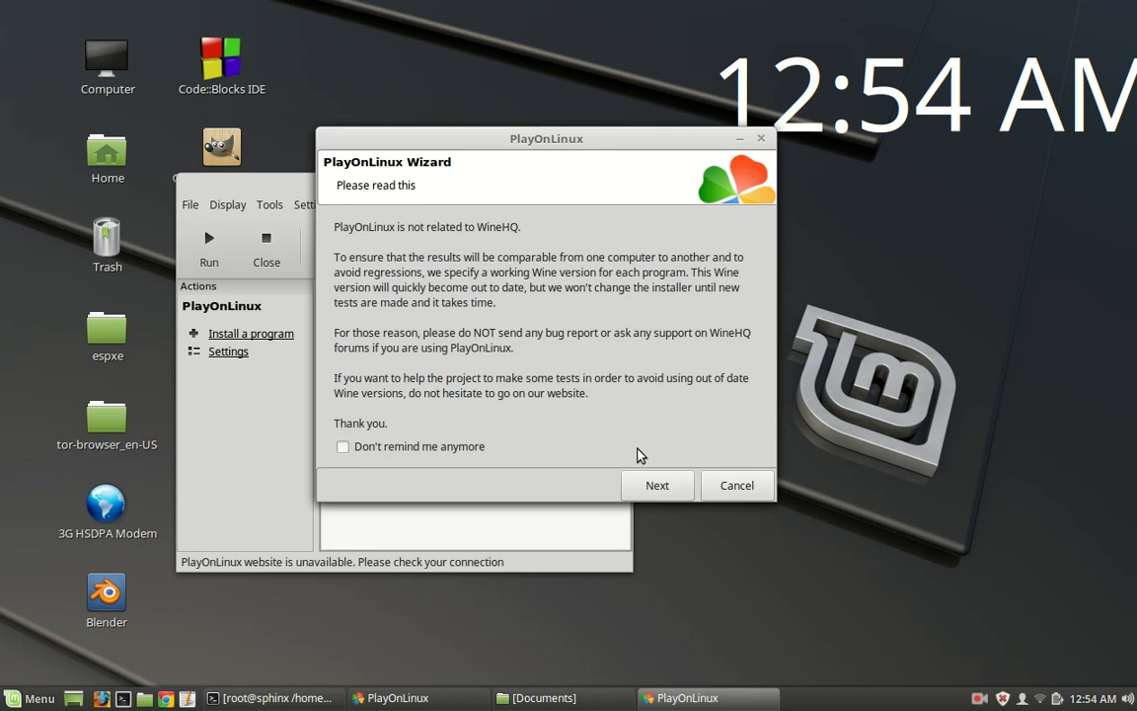
pyautogui.click(656, 485)
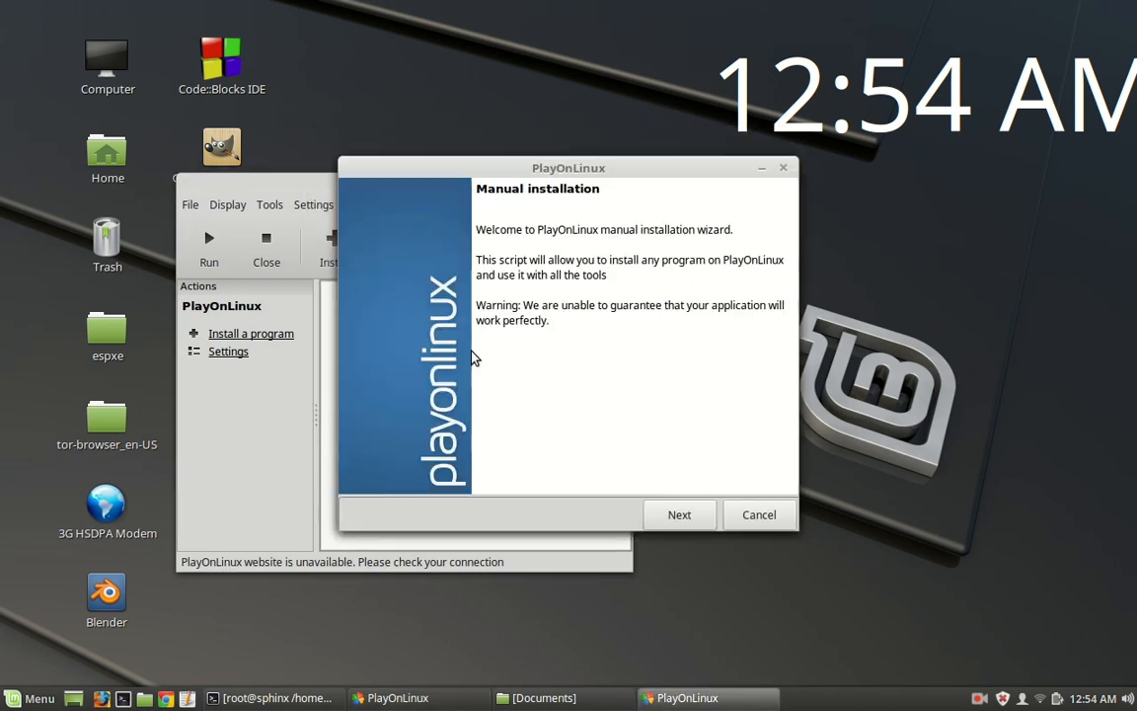
pyautogui.click(699, 519)
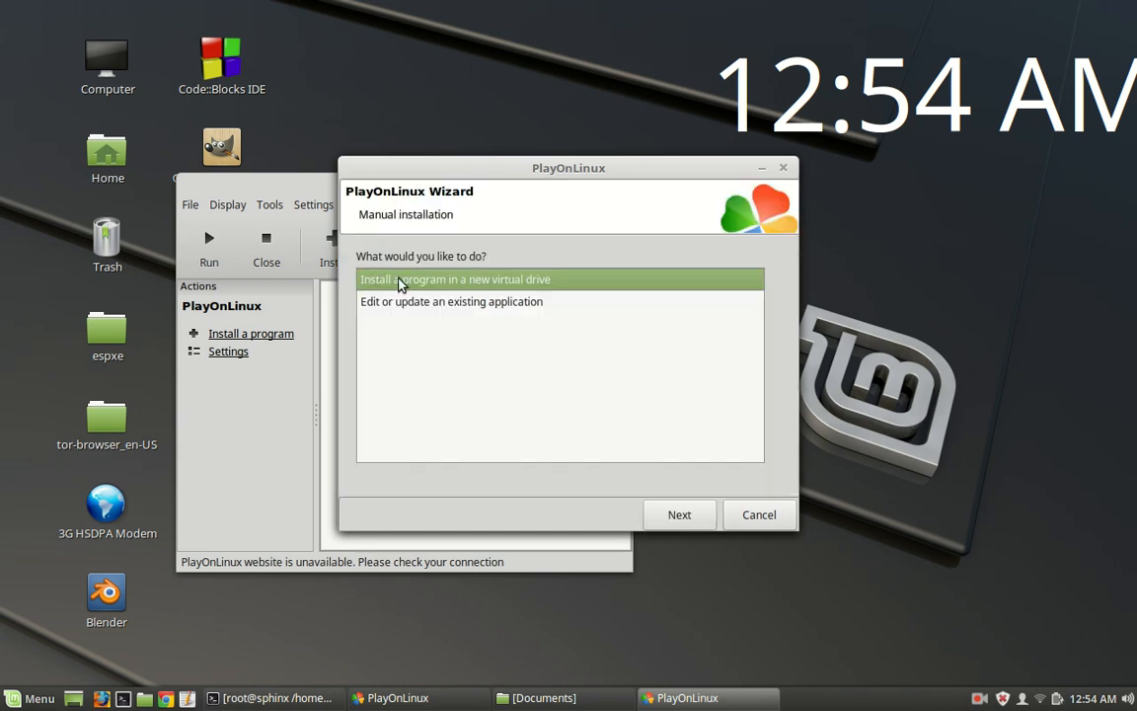
# - Choose to install the program in a new virtual drive and name the drive proteus8
pyautogui.click(467, 302)
pyautogui.click(470, 283)
pyautogui.click(679, 518)
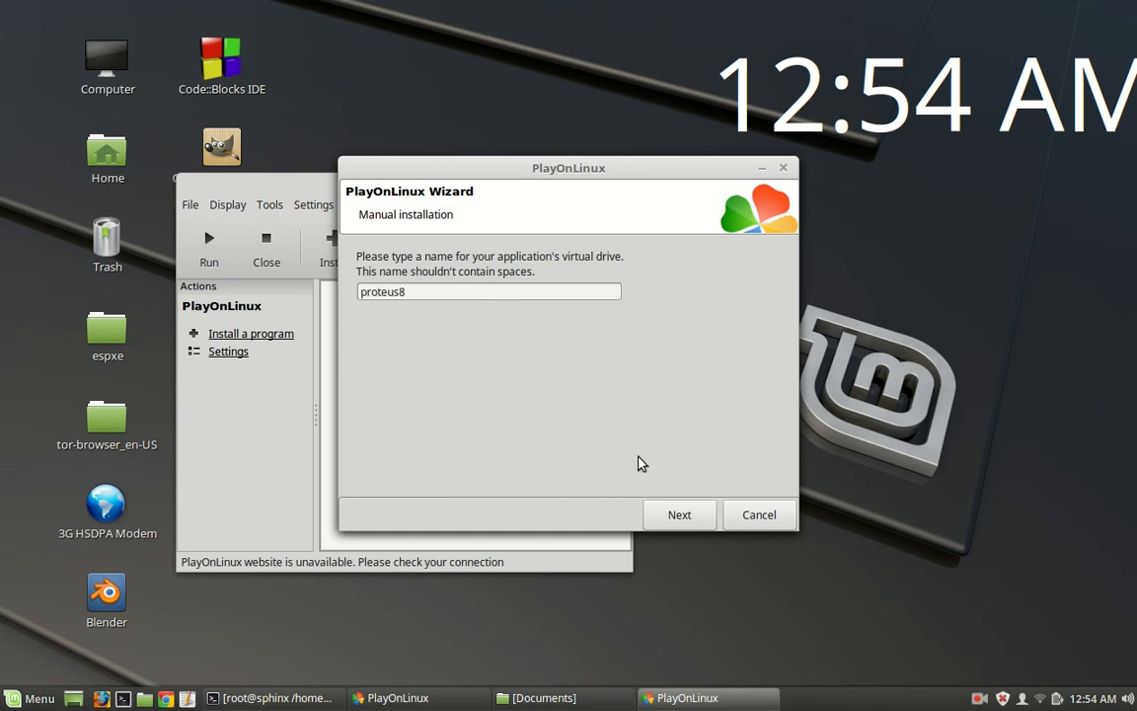
pyautogui.click(680, 513)
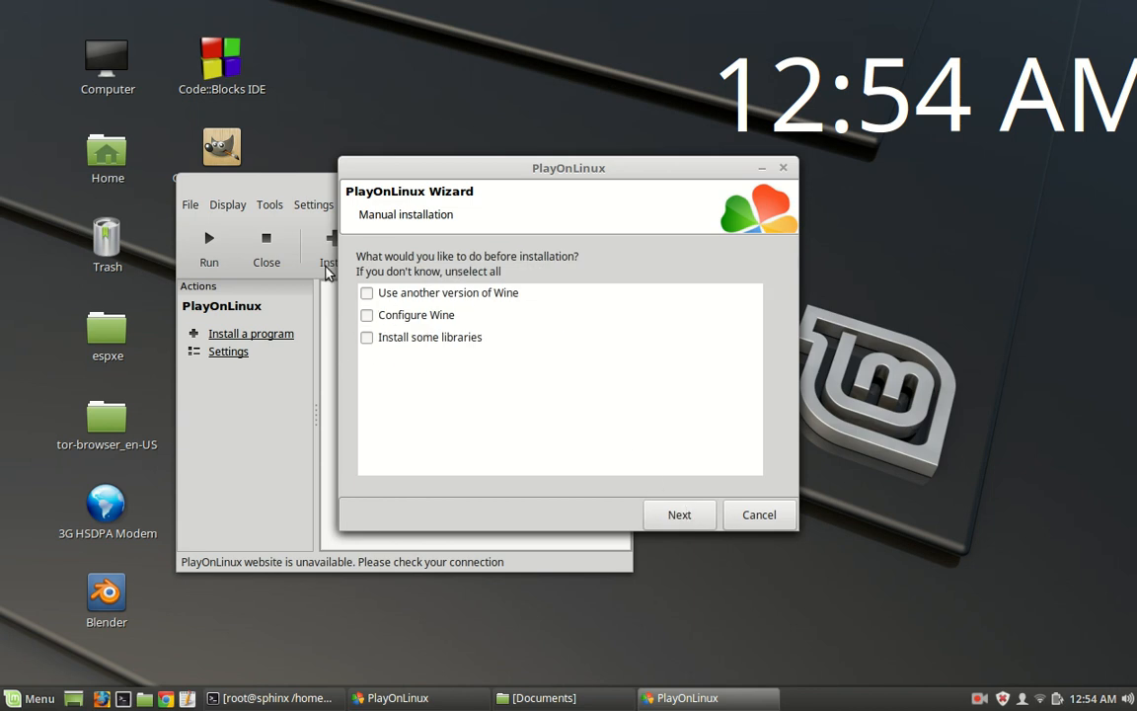
# - Continue with the options for another Wine version, Wine configuration and extra libraries all unselected
pyautogui.click(367, 316)
pyautogui.click(367, 316)
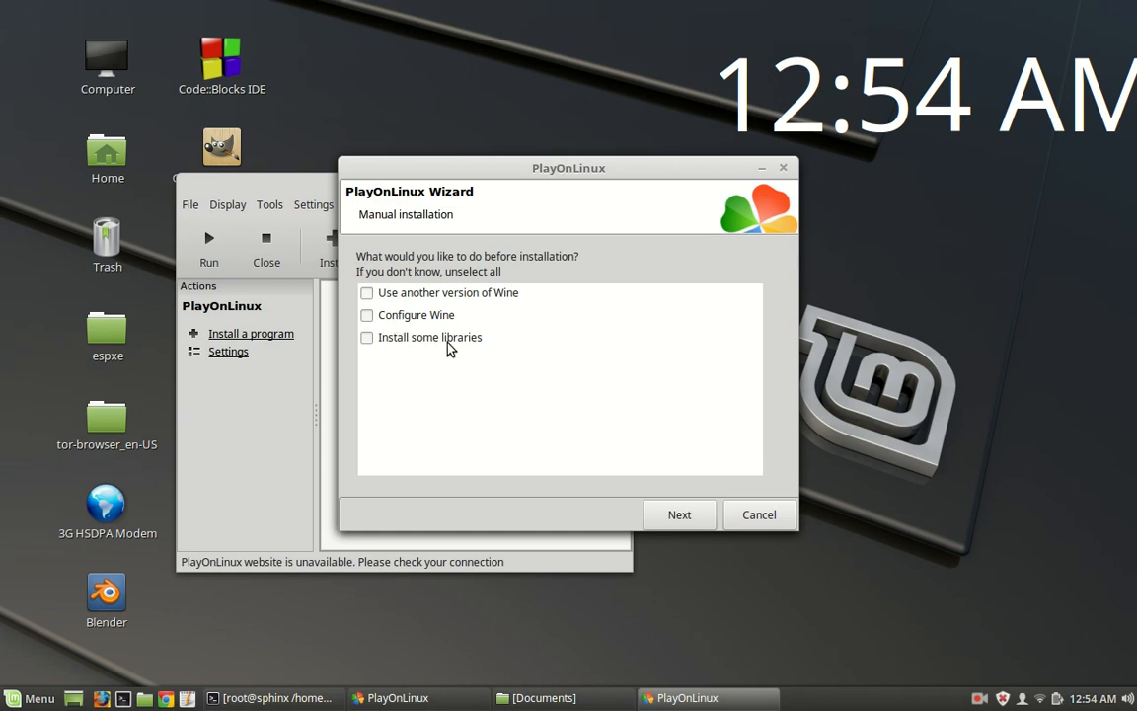
pyautogui.click(679, 521)
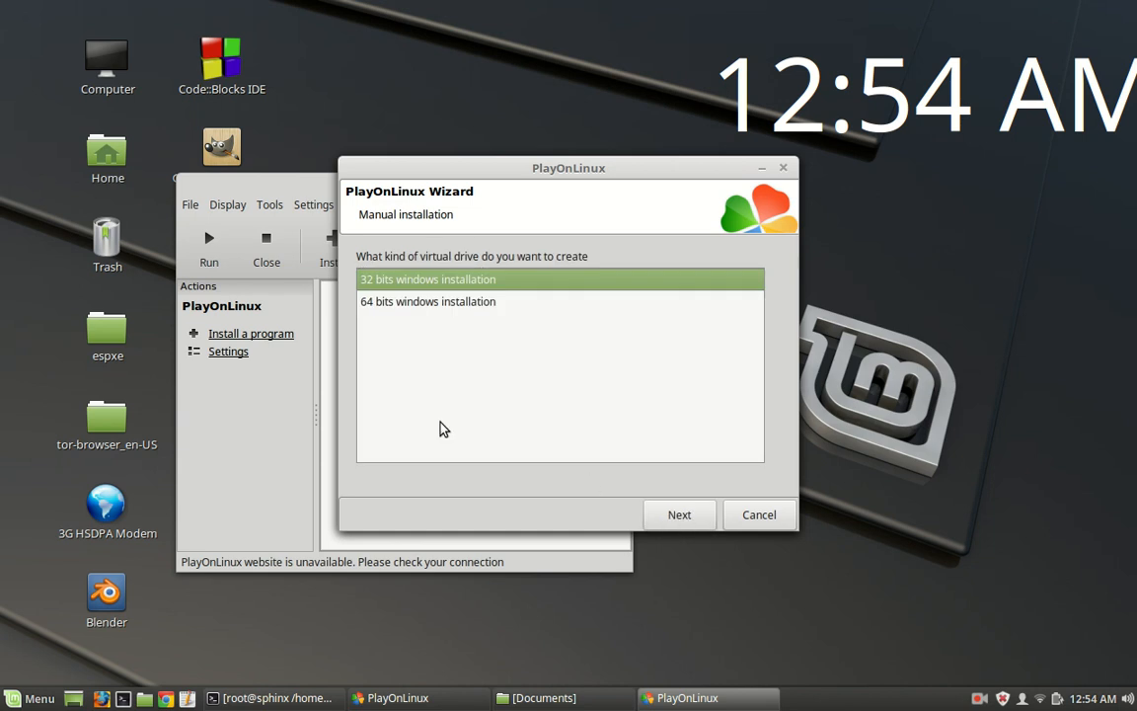
# - Create the virtual drive as a 32 bits windows installation
pyautogui.click(417, 300)
pyautogui.click(436, 281)
pyautogui.click(444, 299)
pyautogui.click(414, 280)
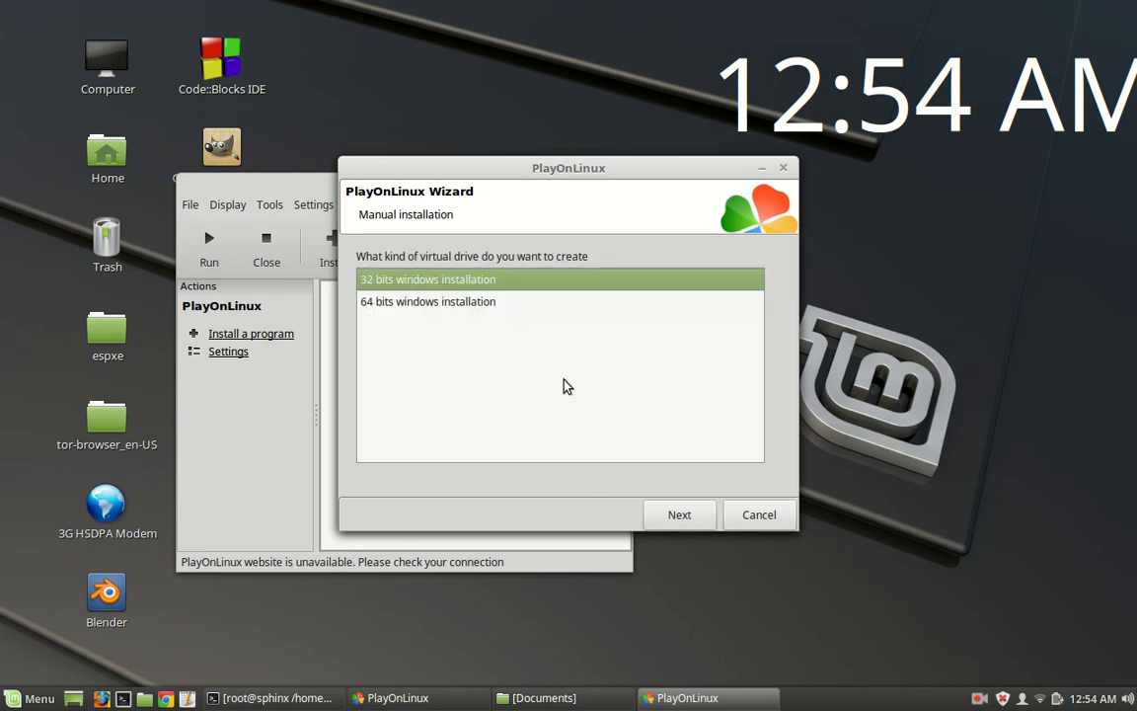
pyautogui.click(679, 516)
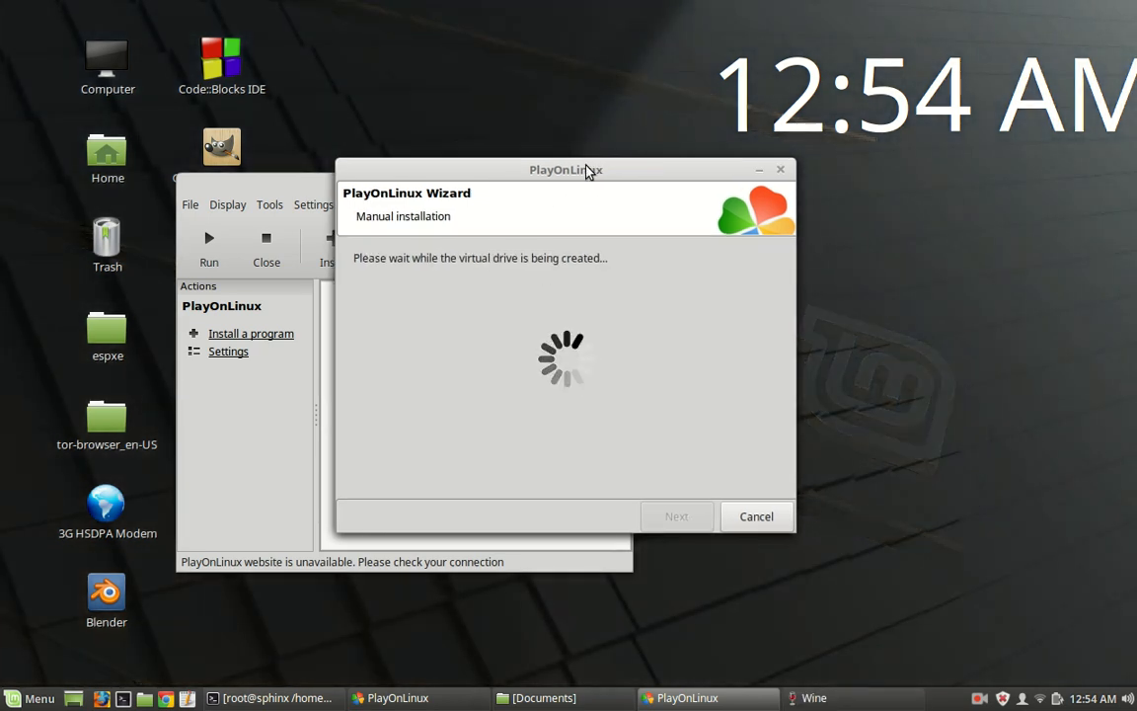
pyautogui.click(613, 404)
pyautogui.click(622, 403)
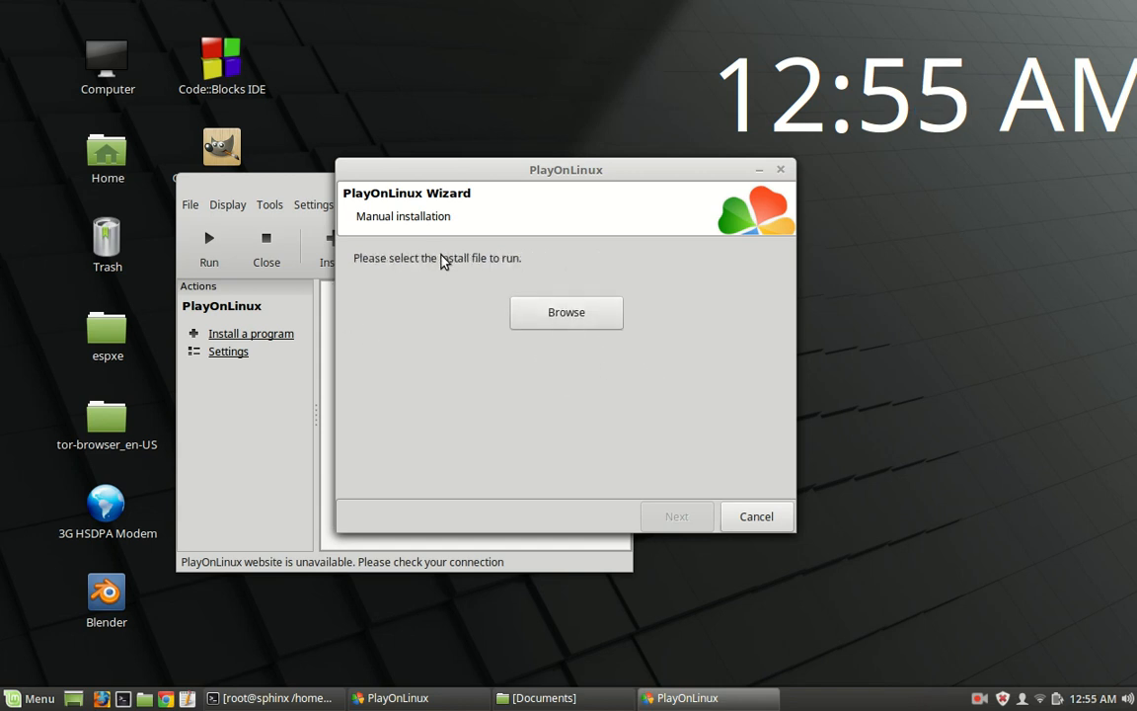
# - Select "Proteus 8 Professional 8.6 SP2 Build 23525 RePack.kuyhAa.exe" from Documents as the install file and run it
pyautogui.click(559, 320)
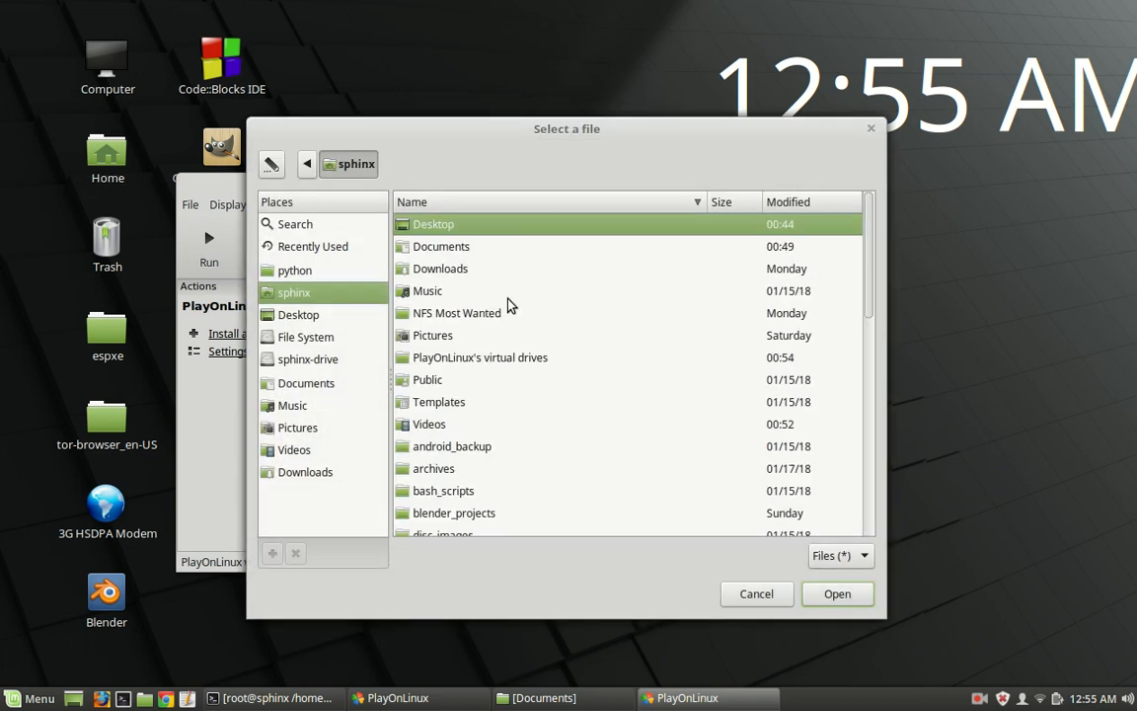
pyautogui.click(323, 385)
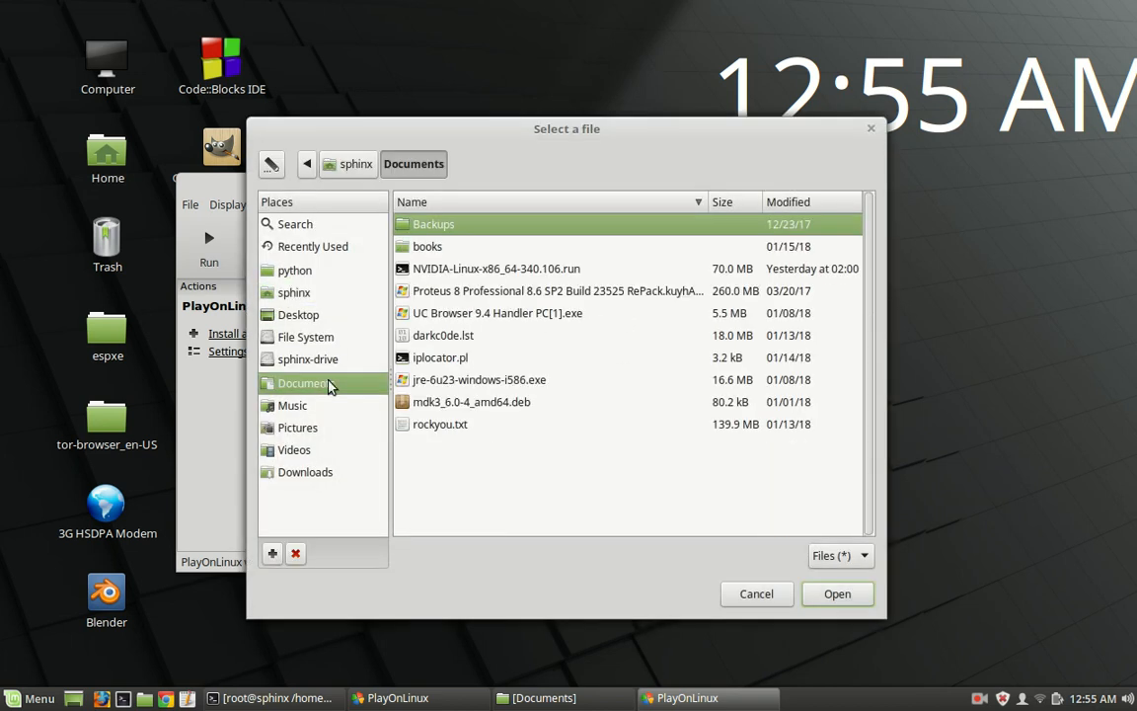
pyautogui.click(485, 294)
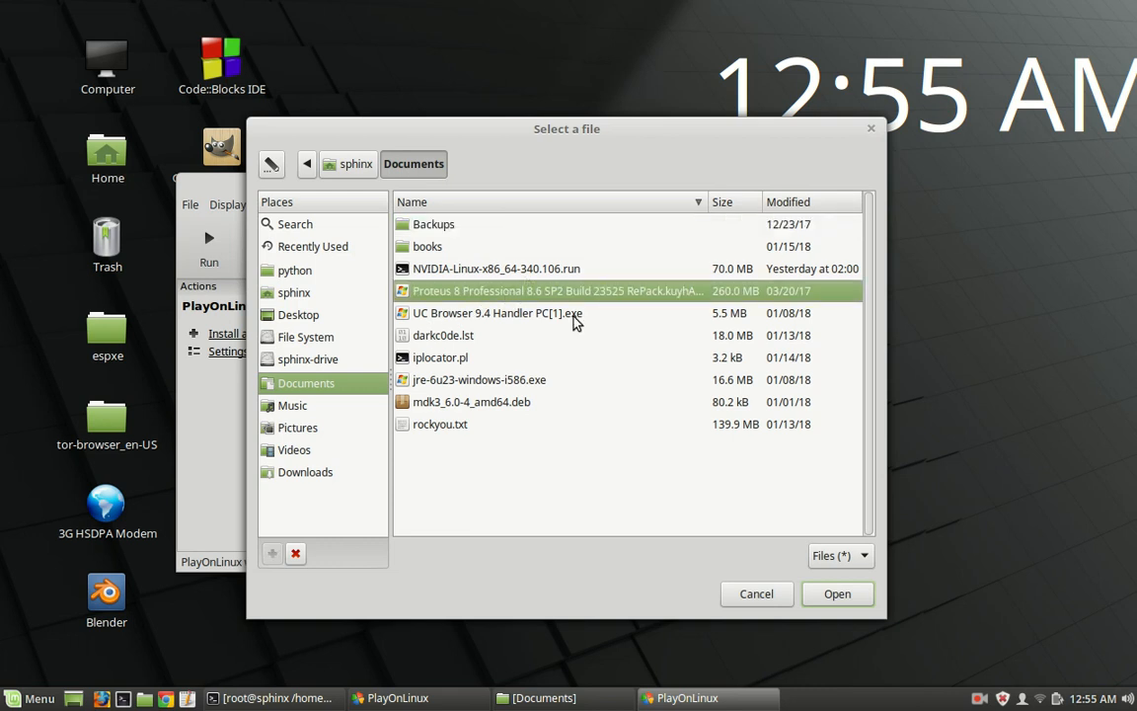
pyautogui.click(838, 595)
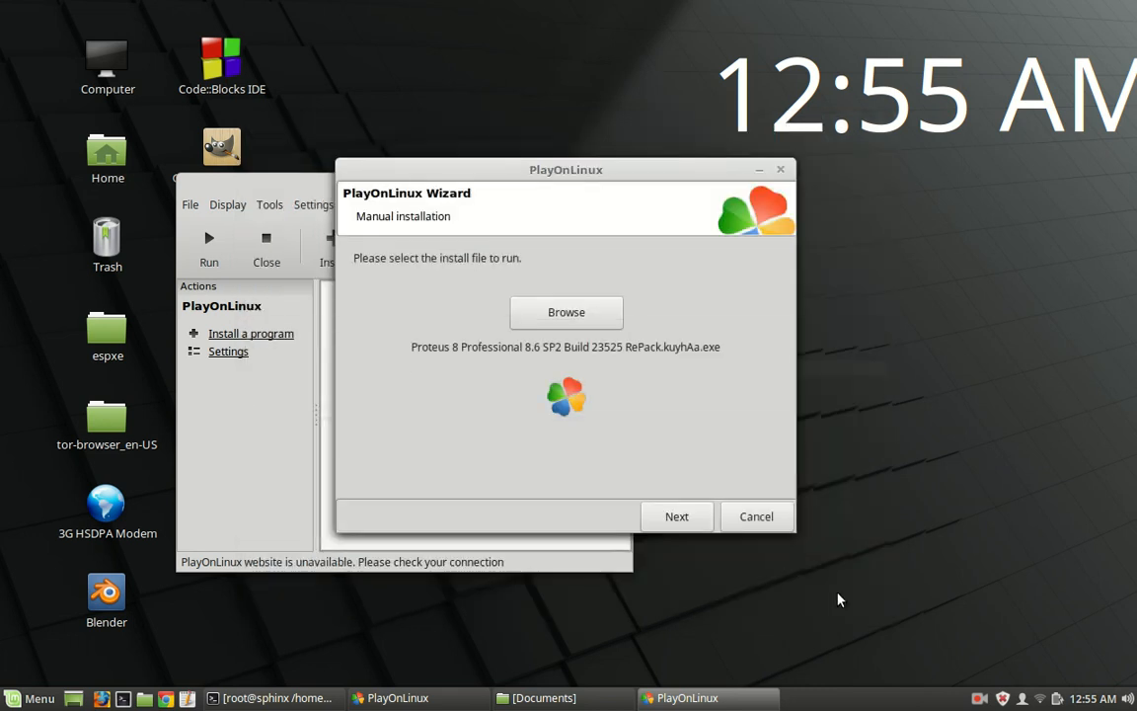
pyautogui.click(679, 521)
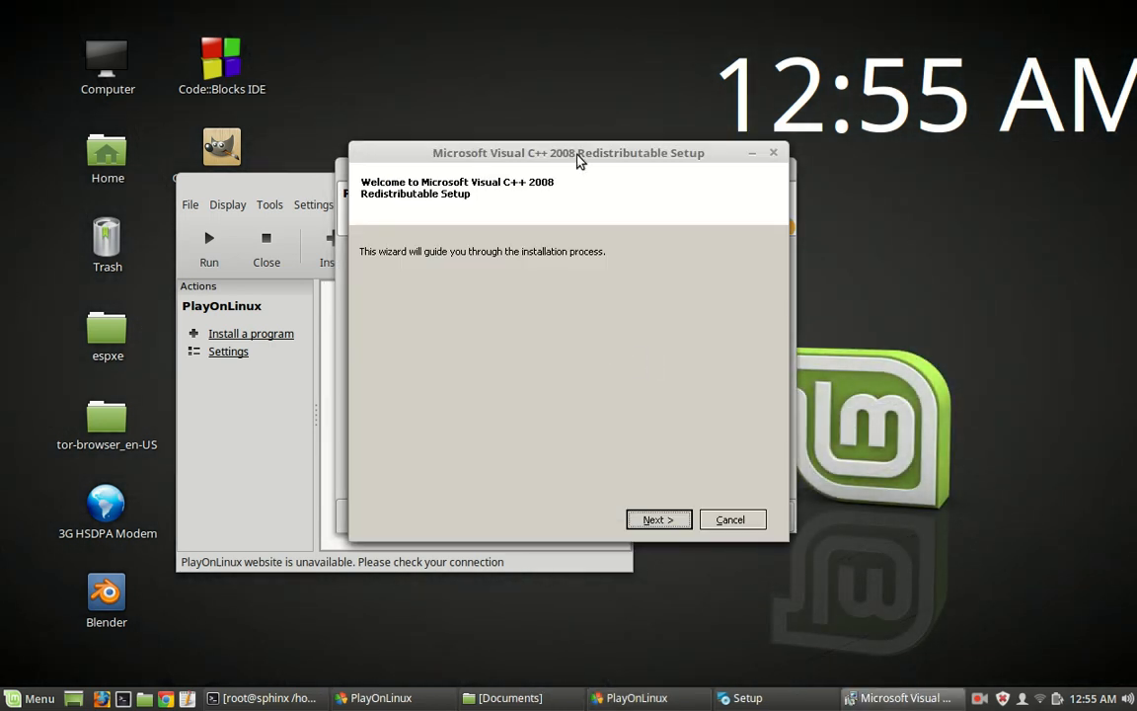
# - Cancel the Microsoft Visual C++ 2008 Redistributable setup, confirm the cancellation and finish its wizard
pyautogui.moveTo(573, 148); pyautogui.dragTo(636, 98)
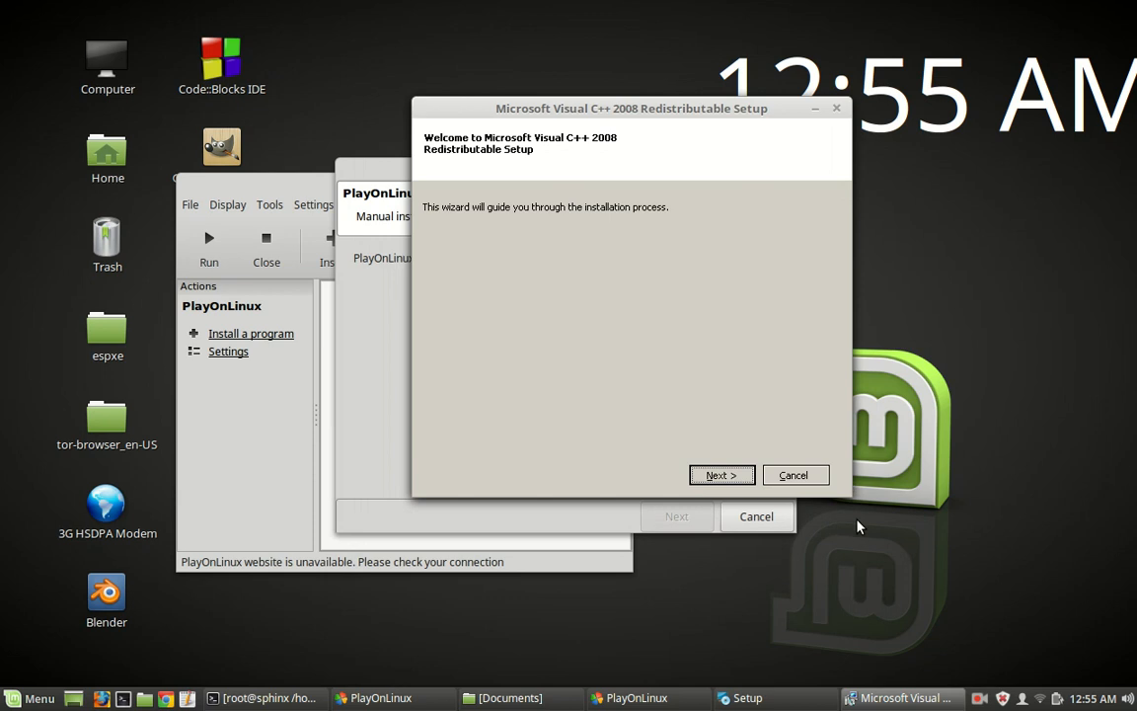
pyautogui.click(800, 474)
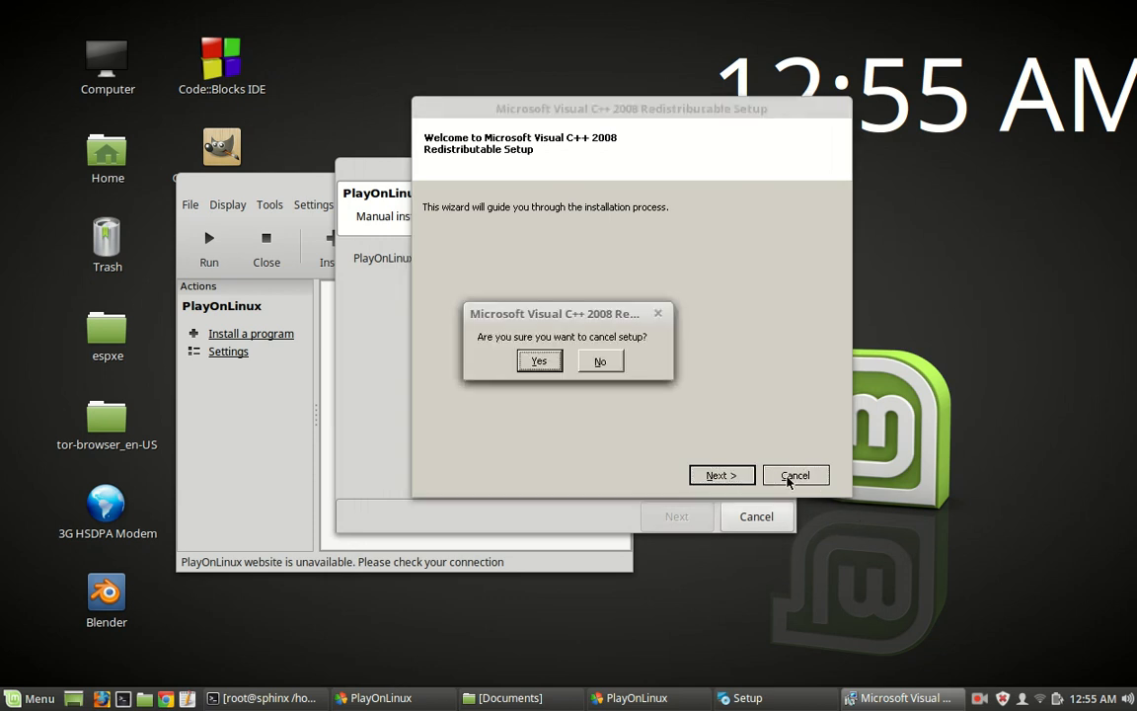
pyautogui.click(538, 361)
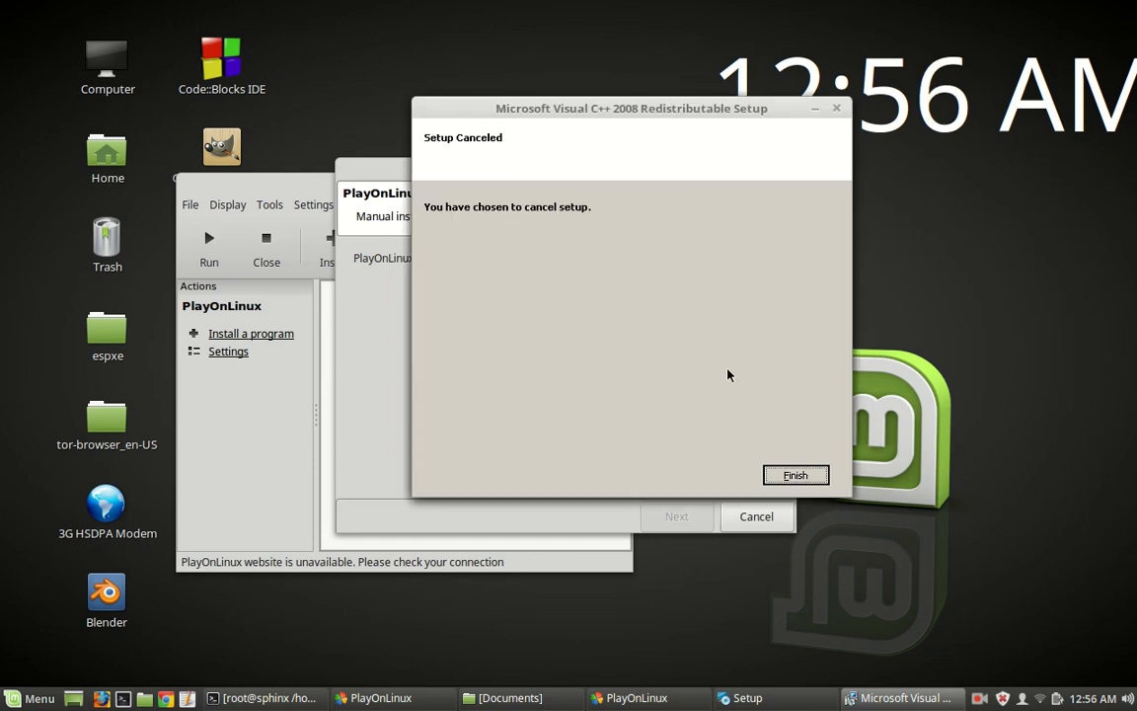
pyautogui.click(818, 477)
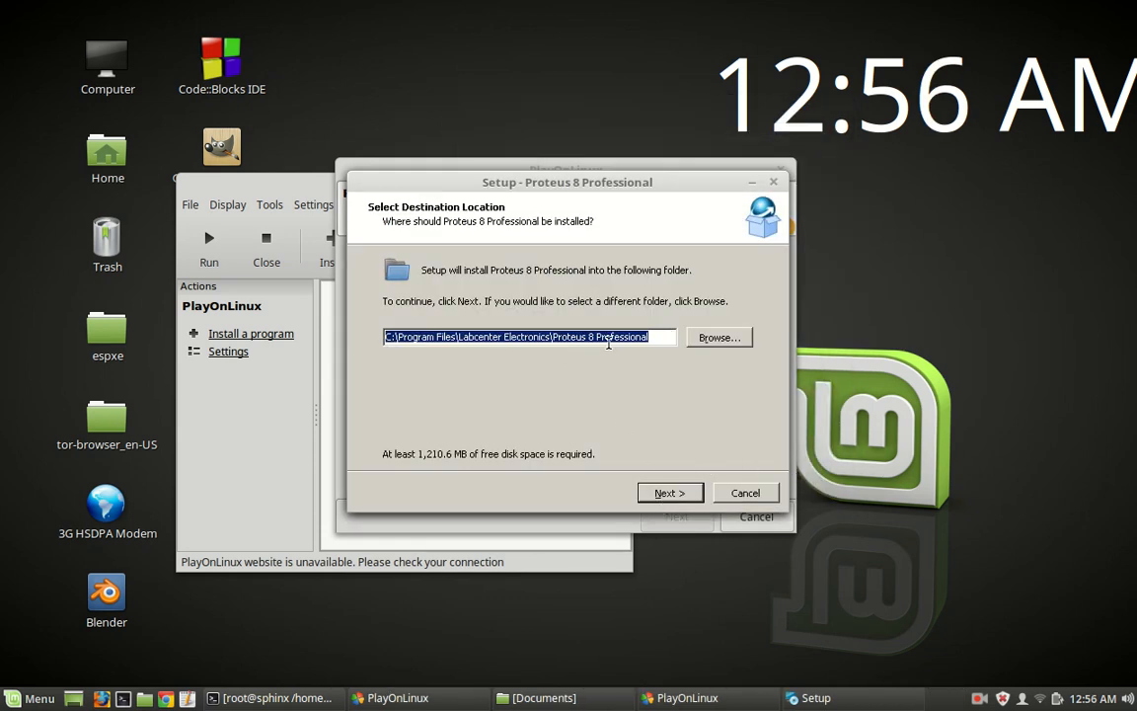
# - Accept the default destination and Start Menu folder for Proteus 8 Professional and start the installation
pyautogui.click(681, 494)
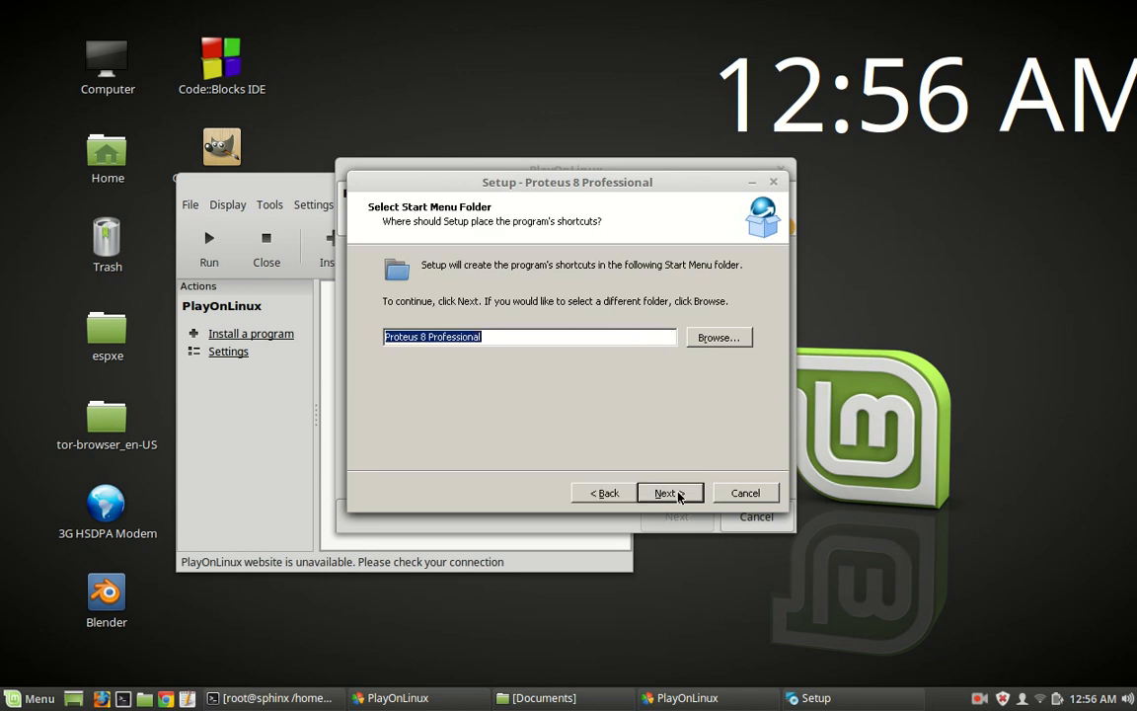
pyautogui.click(688, 493)
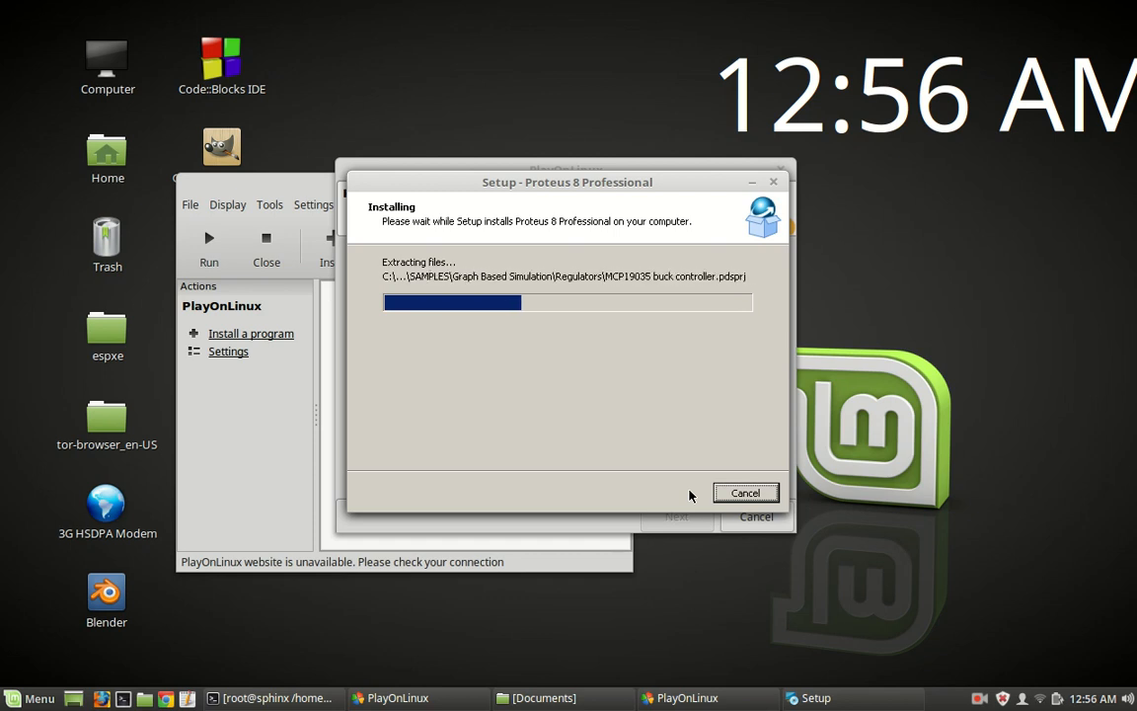
pyautogui.moveTo(578, 182); pyautogui.dragTo(604, 141)
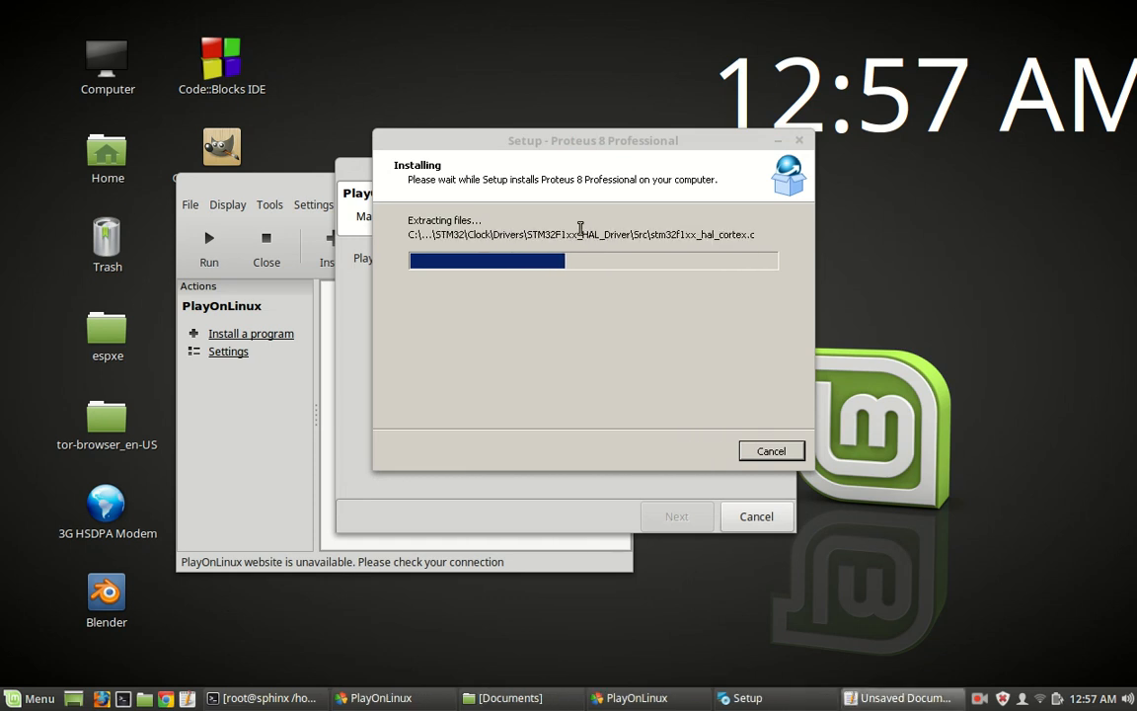
# - Write "please like and subscribe to my channel,thanks" in a new text editor document
pyautogui.write('please li')
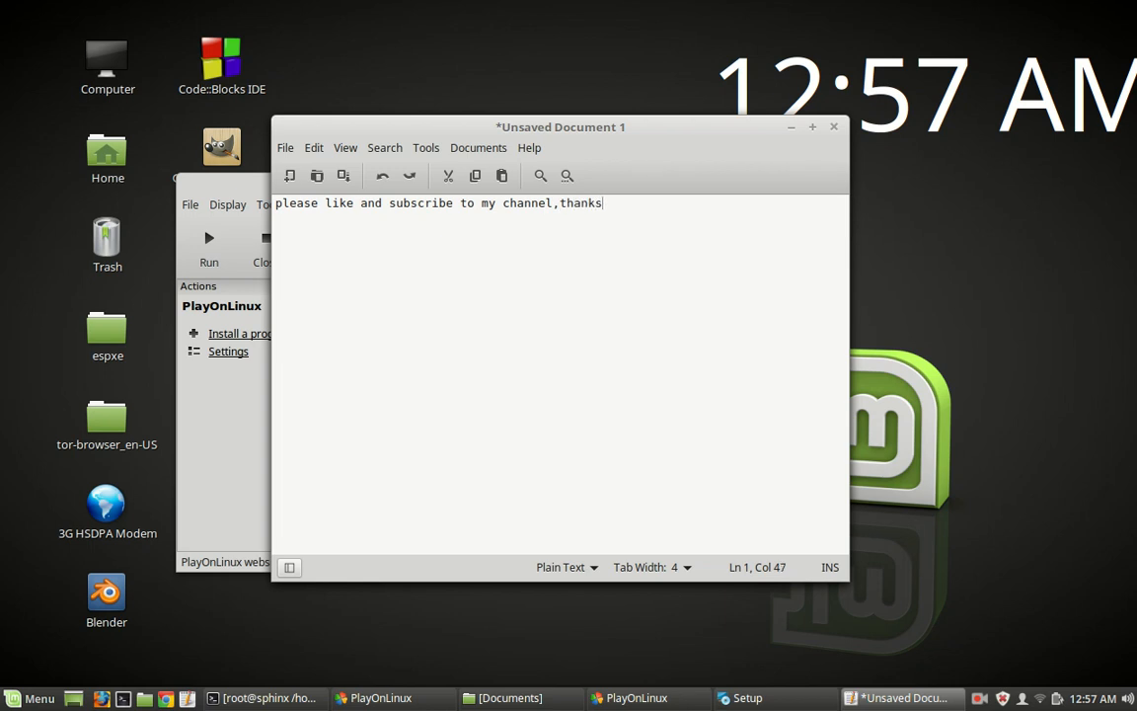
# - Minimize the text editor and finish the Proteus 8 Professional setup wizard
pyautogui.click(791, 128)
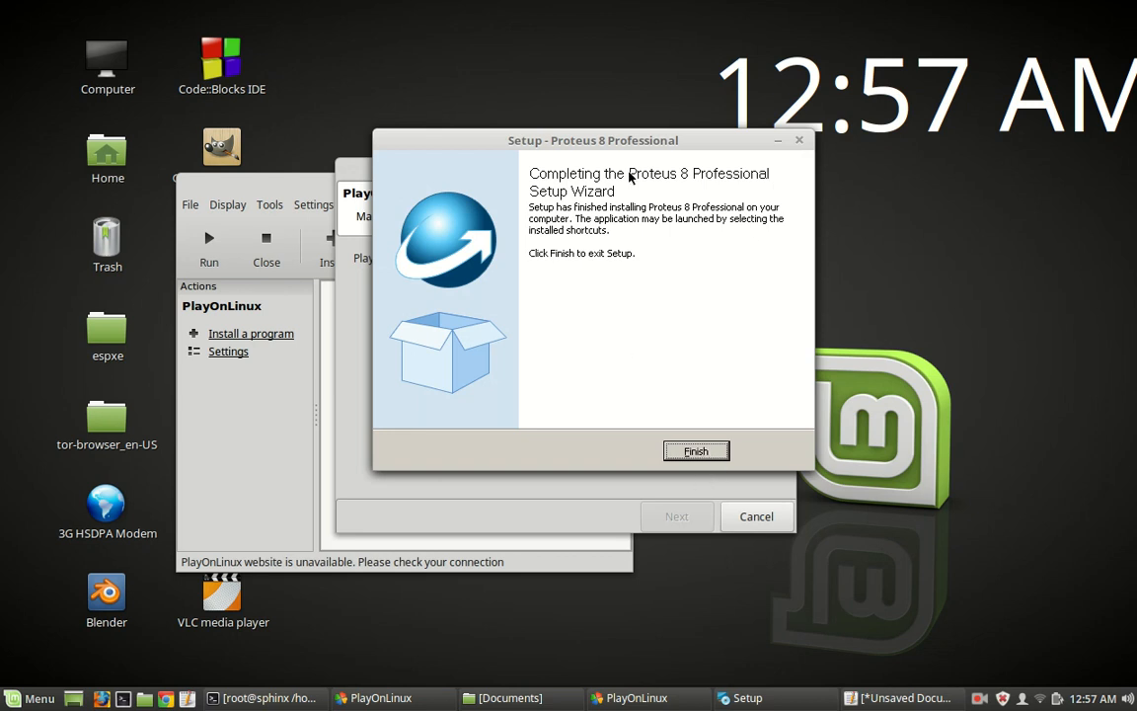
pyautogui.moveTo(703, 145); pyautogui.dragTo(746, 95)
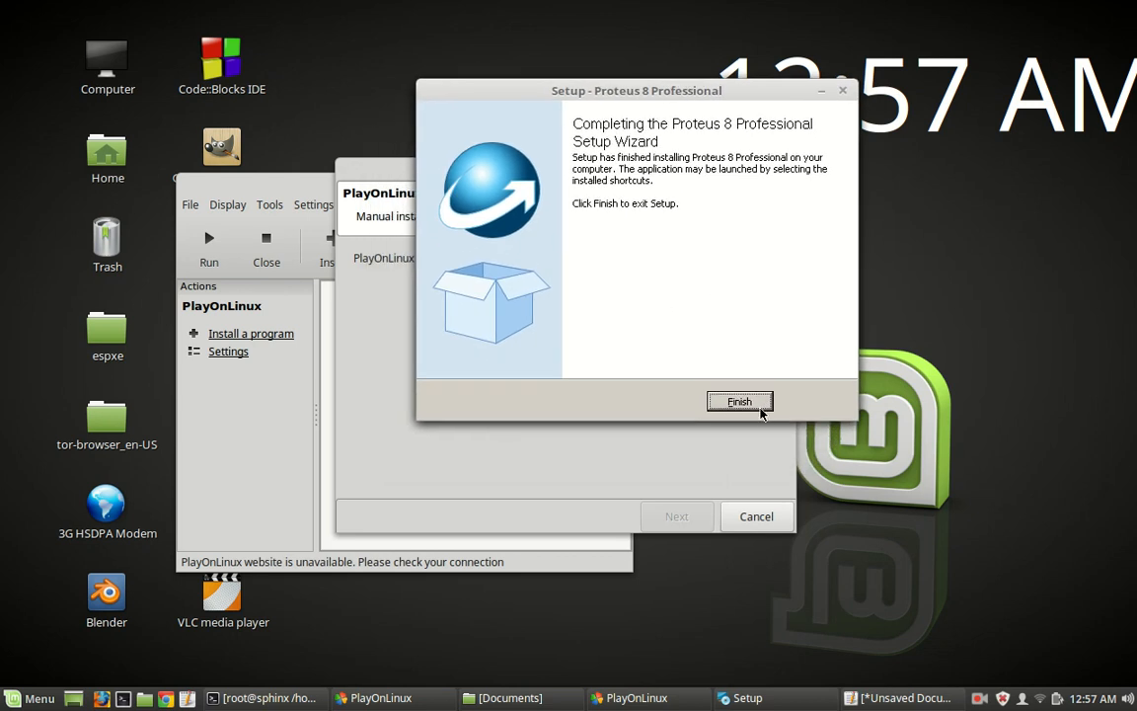
pyautogui.click(760, 409)
pyautogui.moveTo(586, 174); pyautogui.dragTo(513, 144)
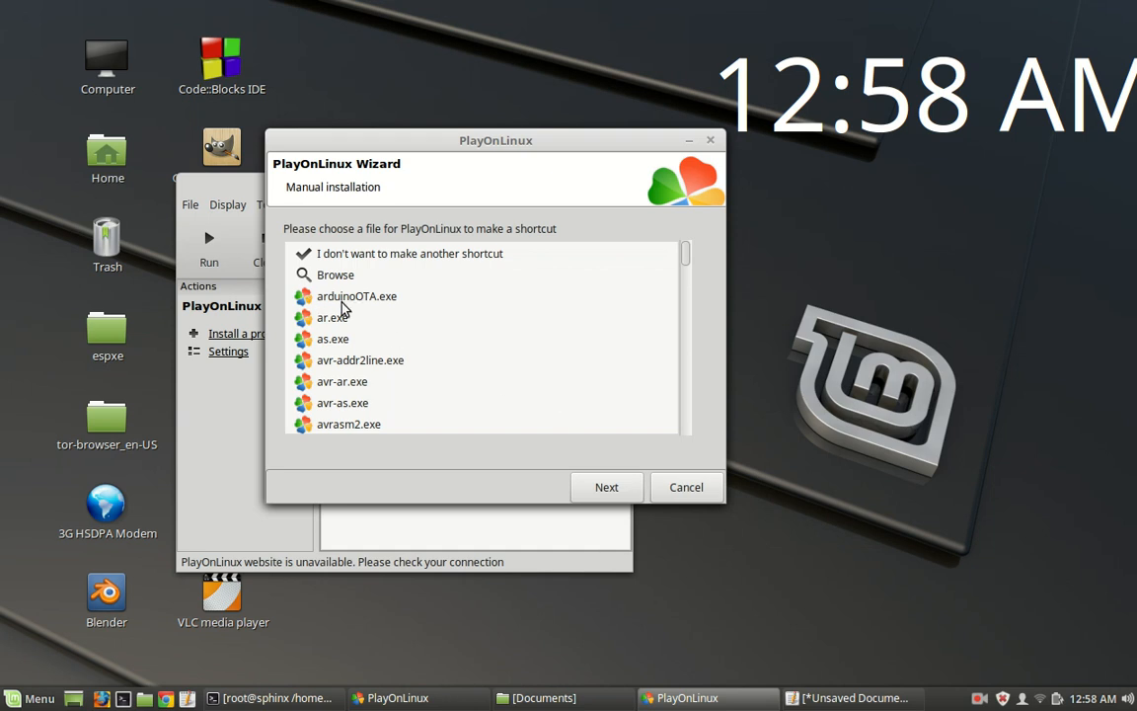
# - Create a PlayOnLinux shortcut for "Proteus 8 Professional.lnk", keeping the suggested name "Proteus 8 Professional"
pyautogui.scroll(-8, 353, 311)
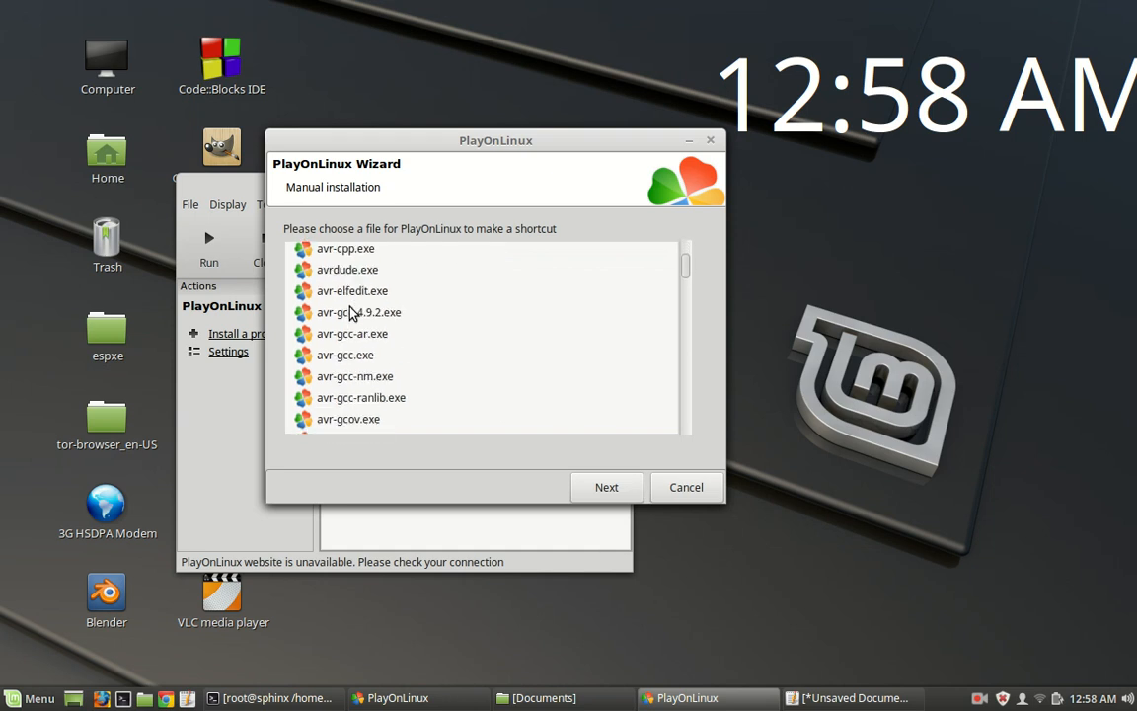
pyautogui.scroll(-15, 355, 306)
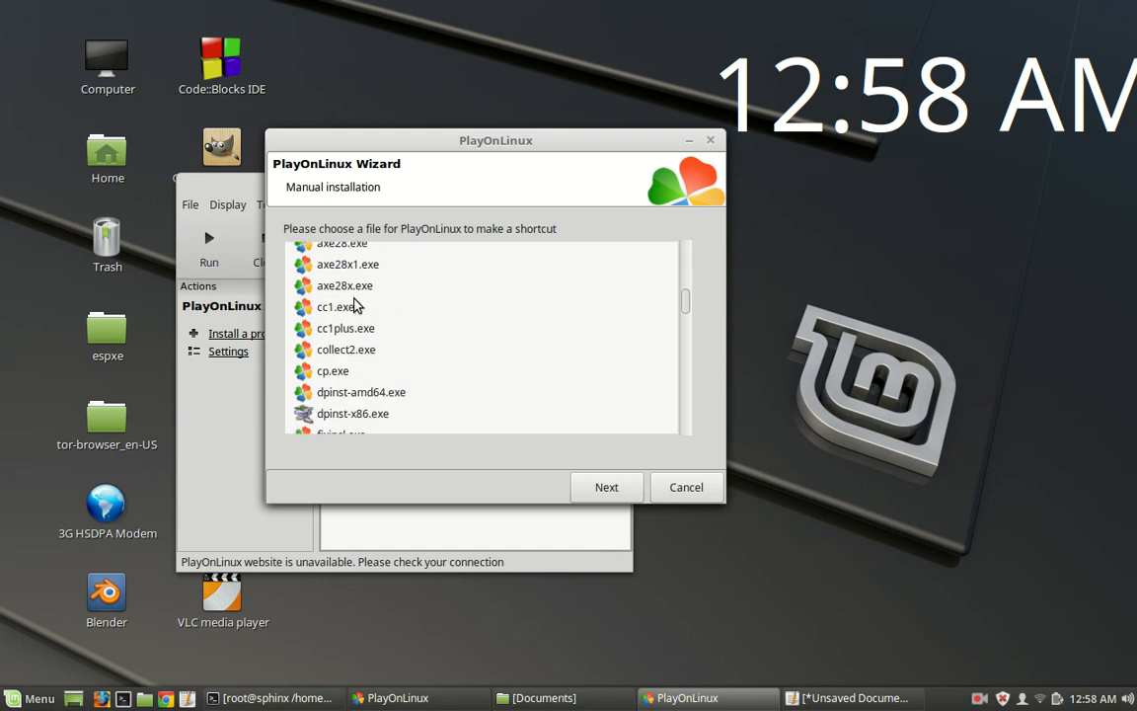
pyautogui.scroll(-18, 356, 306)
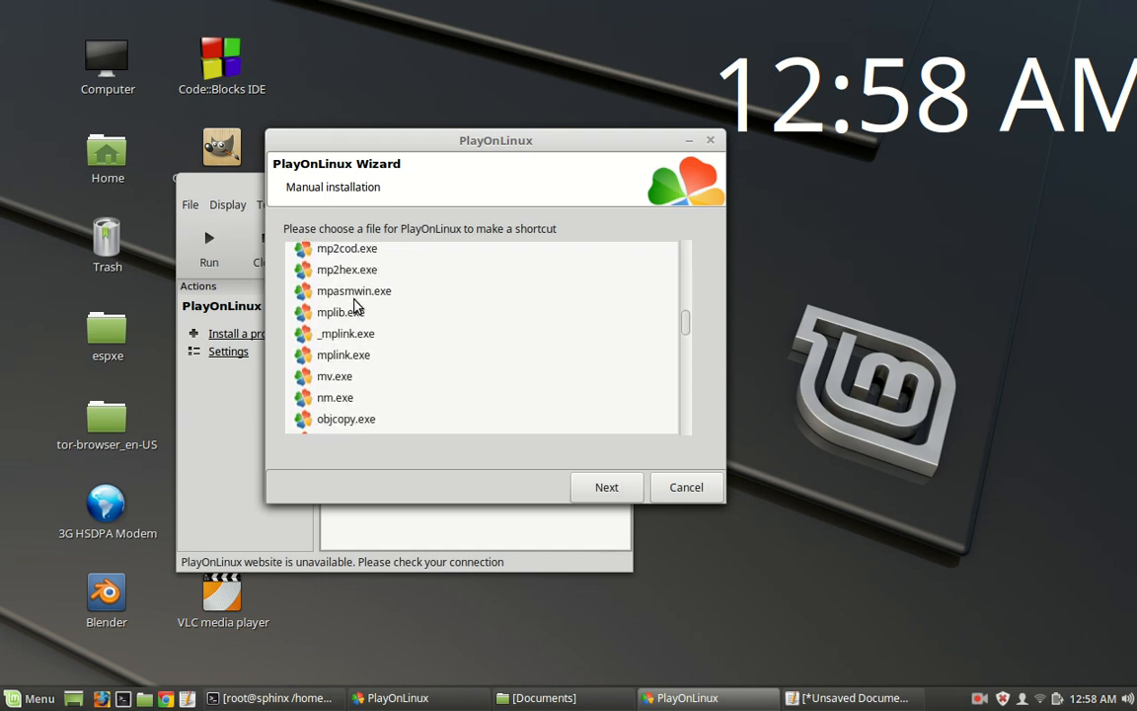
pyautogui.scroll(-10, 356, 305)
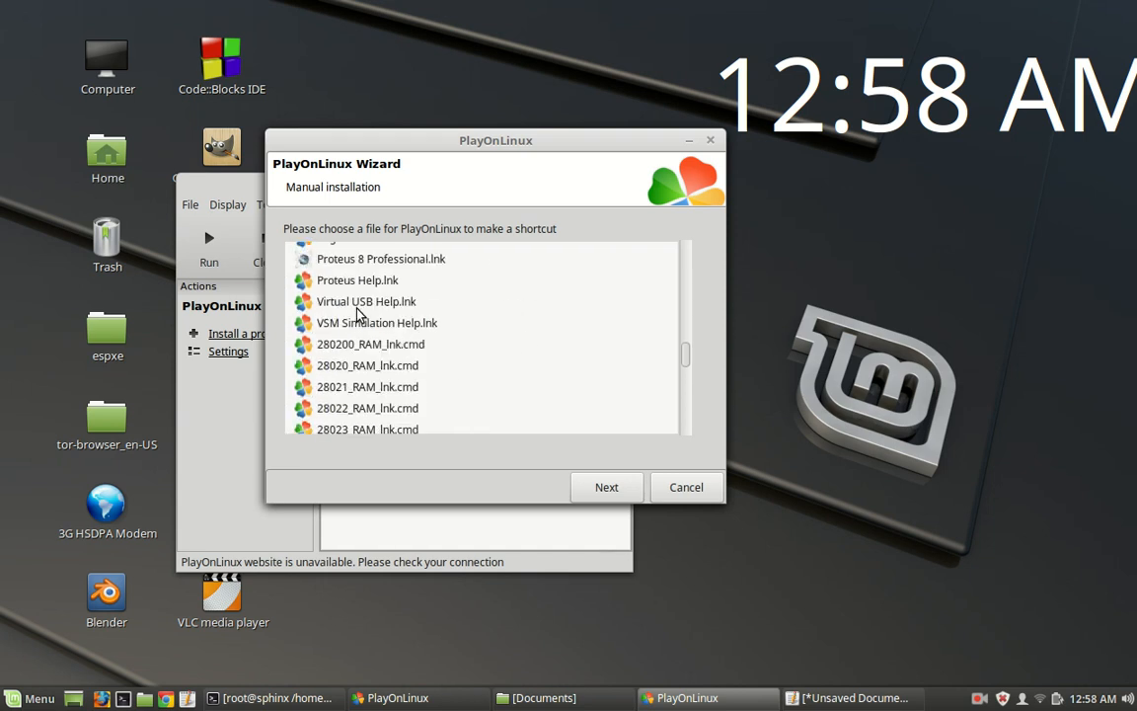
pyautogui.scroll(-12, 357, 309)
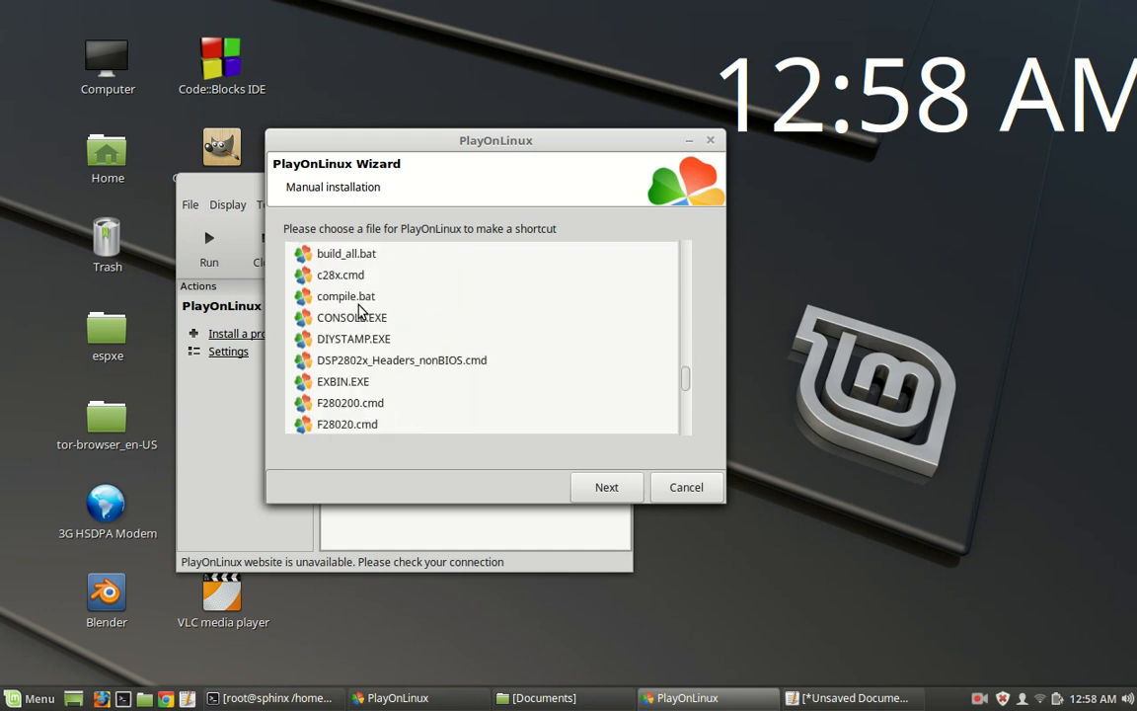
pyautogui.scroll(-8, 361, 311)
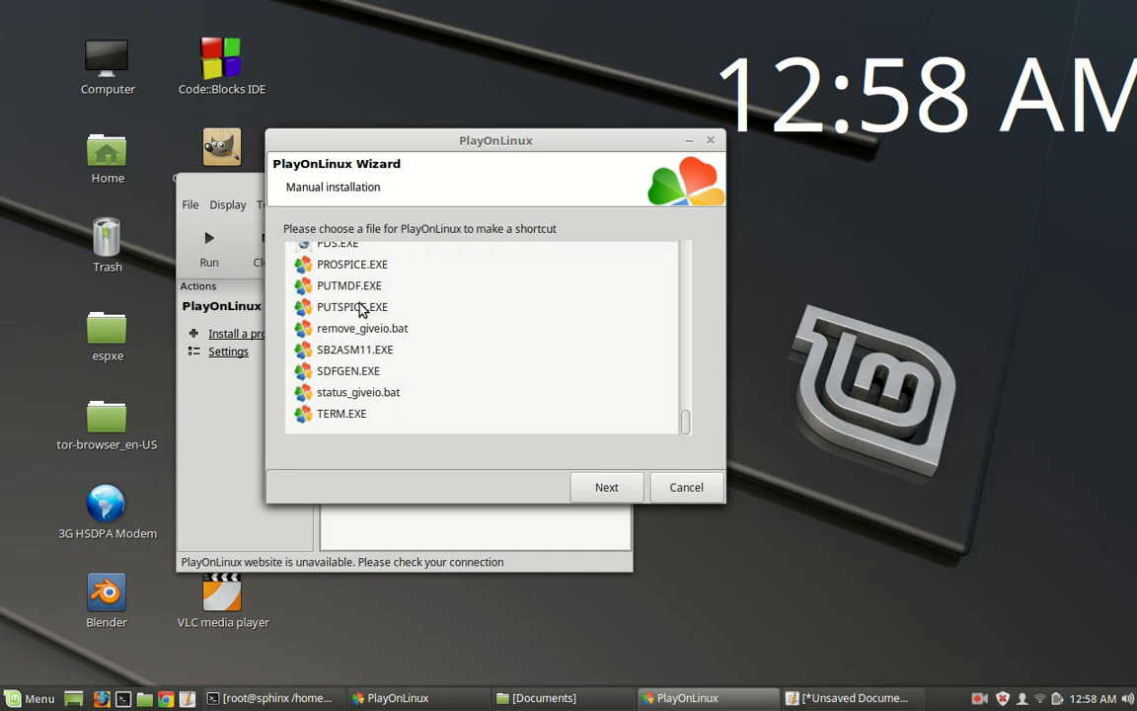
pyautogui.scroll(1, 361, 310)
pyautogui.scroll(7, 362, 309)
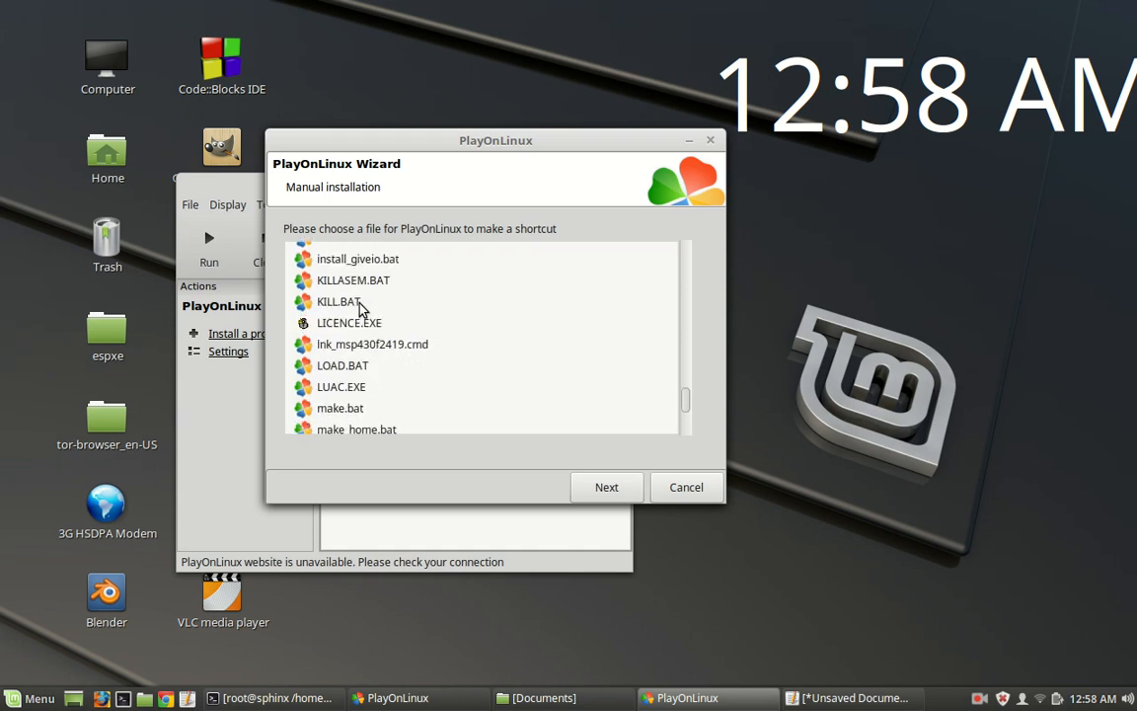
pyautogui.scroll(10, 361, 309)
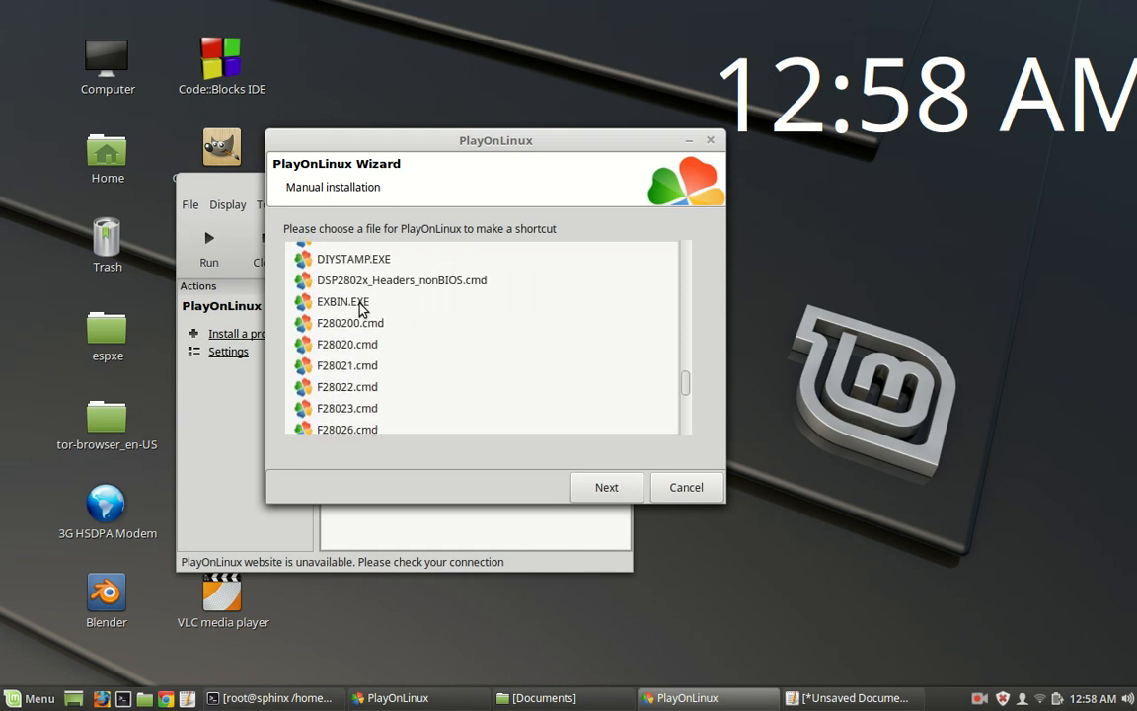
pyautogui.scroll(8, 361, 310)
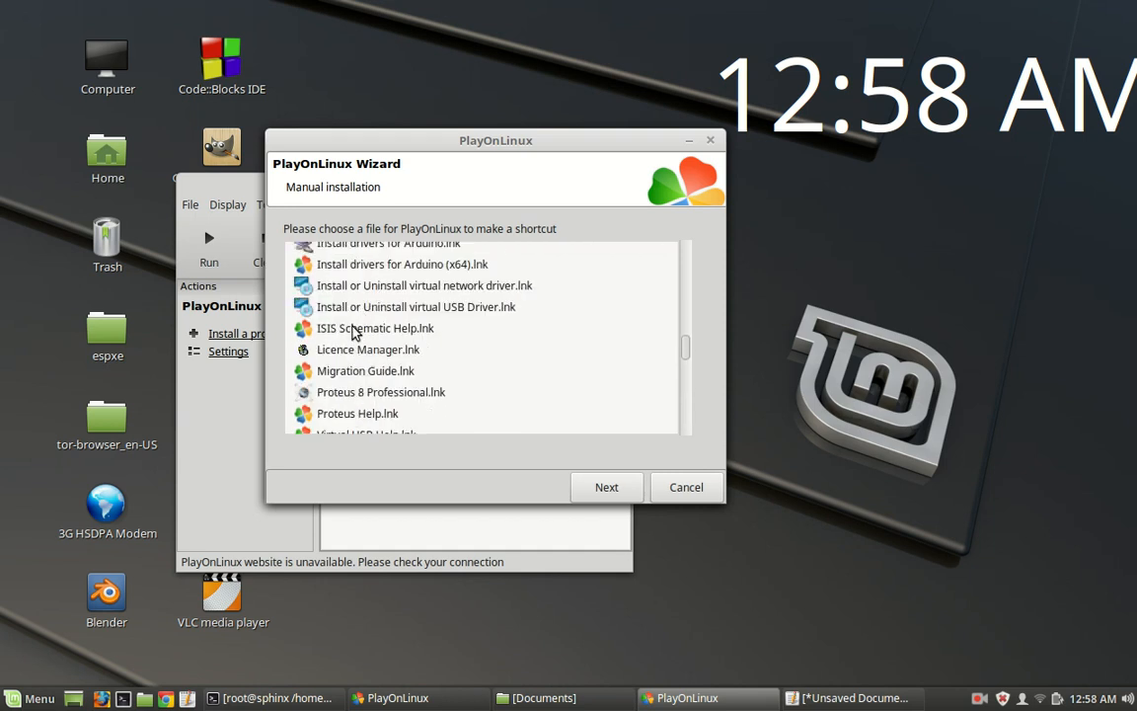
pyautogui.click(399, 395)
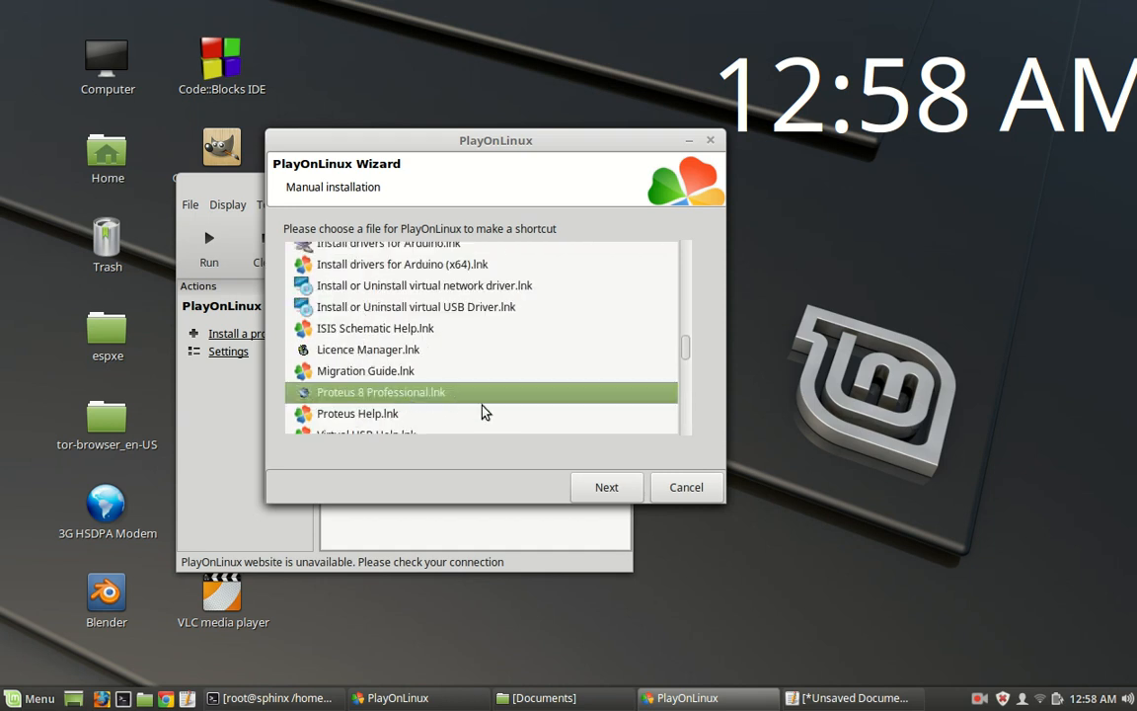
pyautogui.click(607, 488)
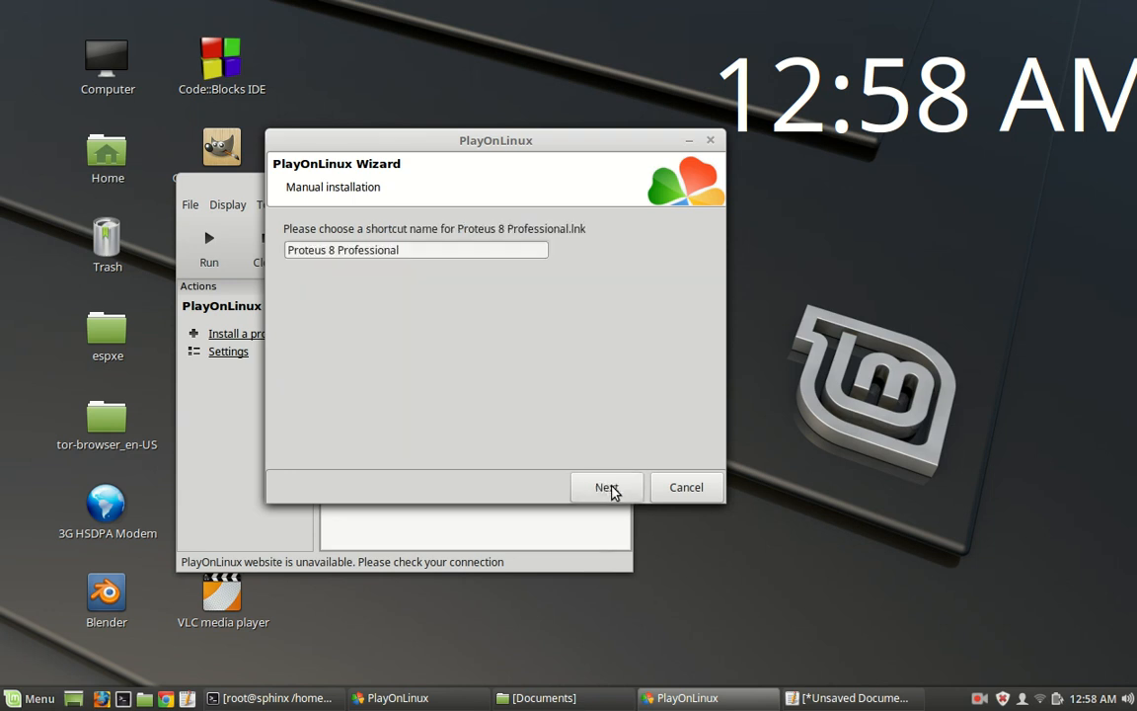
pyautogui.click(620, 490)
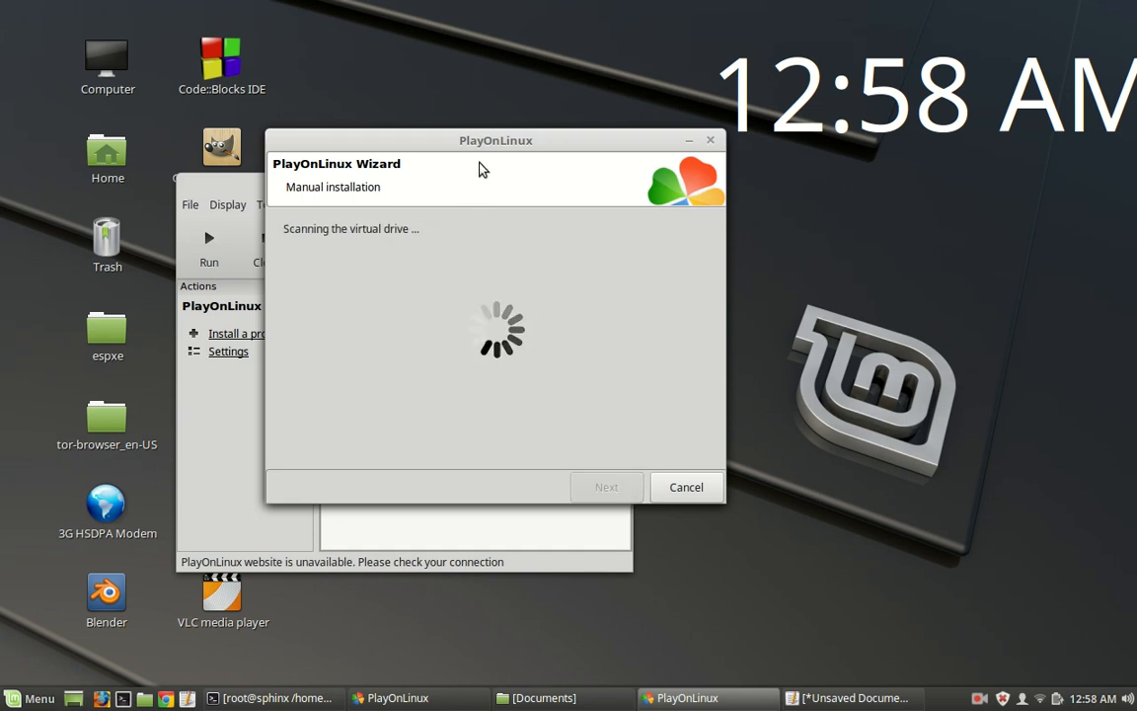
# - Move the PlayOnLinux wizard and the PlayOnLinux main window away from the desktop shortcuts
pyautogui.moveTo(446, 156); pyautogui.dragTo(670, 178)
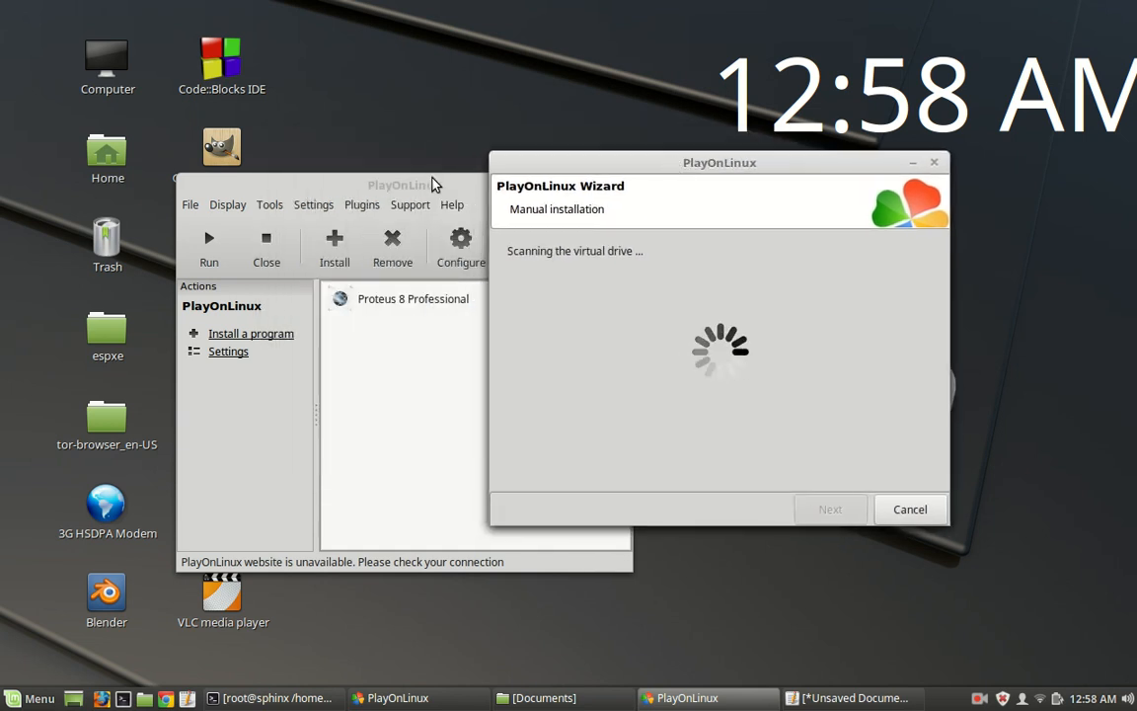
pyautogui.moveTo(375, 188); pyautogui.dragTo(530, 197)
pyautogui.click(793, 168)
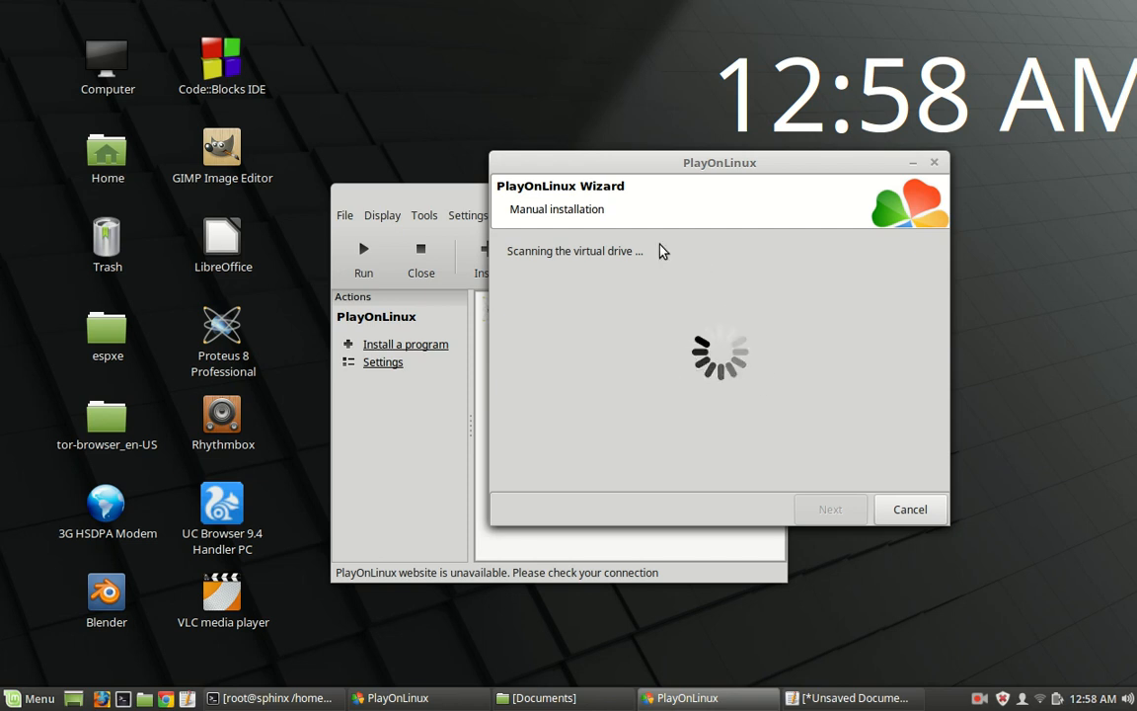
# - Choose "I don't want to make another shortcut" in the shortcut file list and complete the PlayOnLinux wizard
pyautogui.scroll(5, 664, 326)
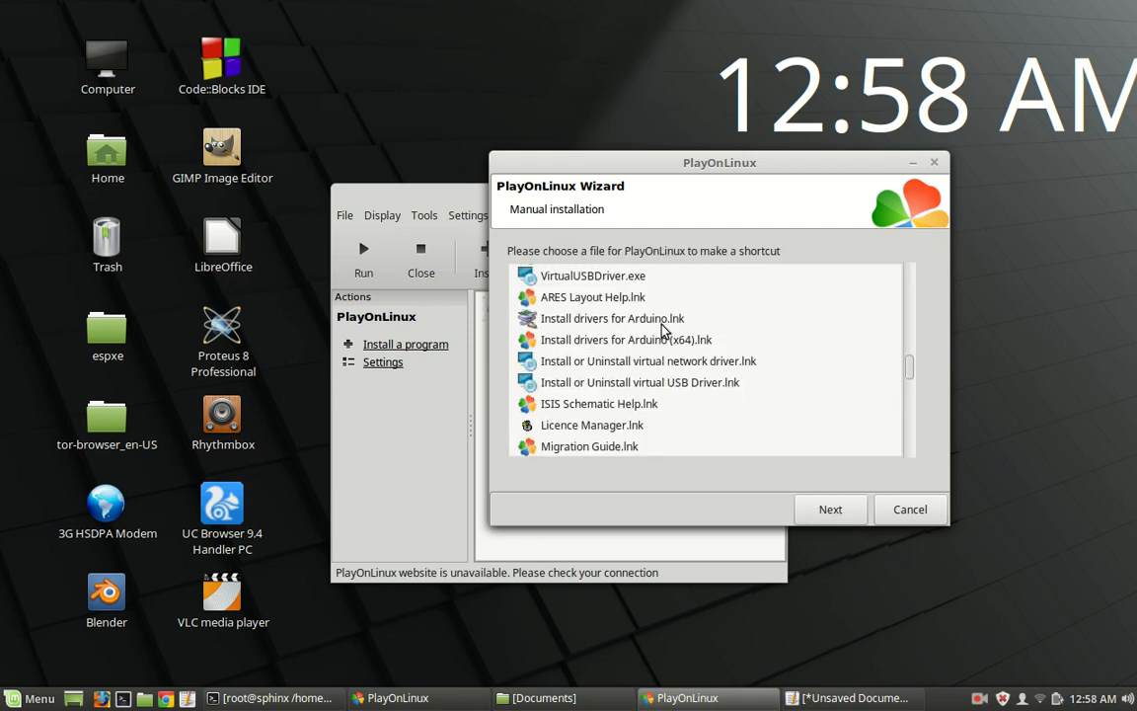
pyautogui.scroll(1, 664, 331)
pyautogui.scroll(-8, 664, 331)
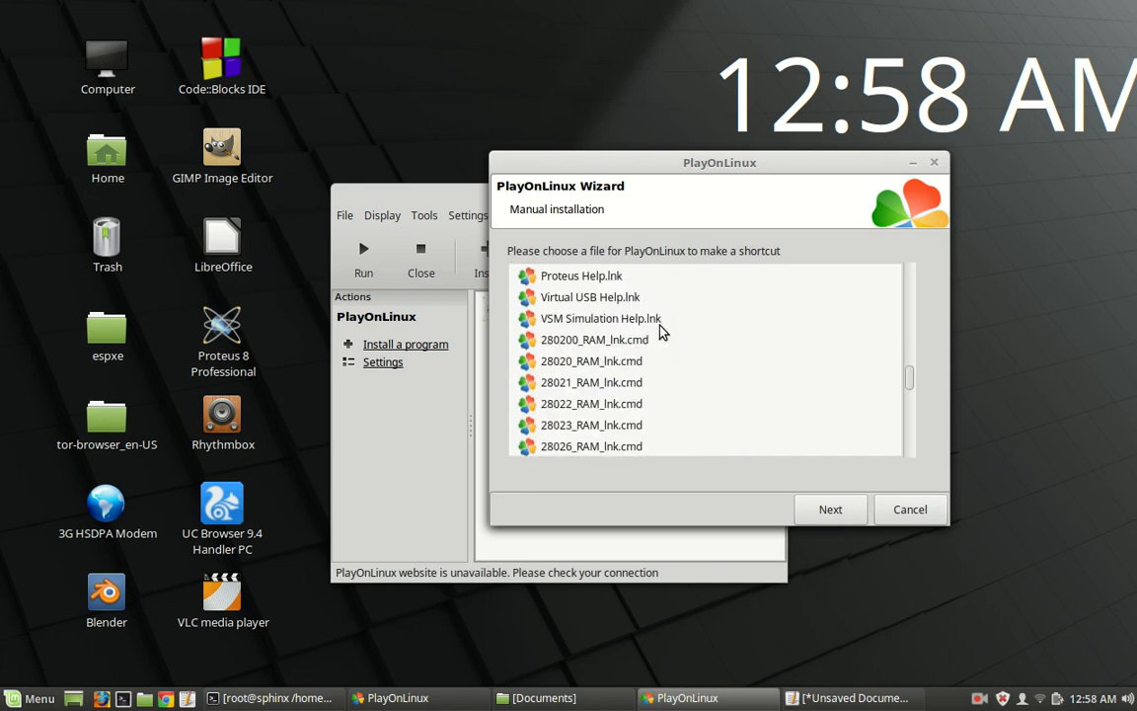
pyautogui.scroll(-12, 662, 326)
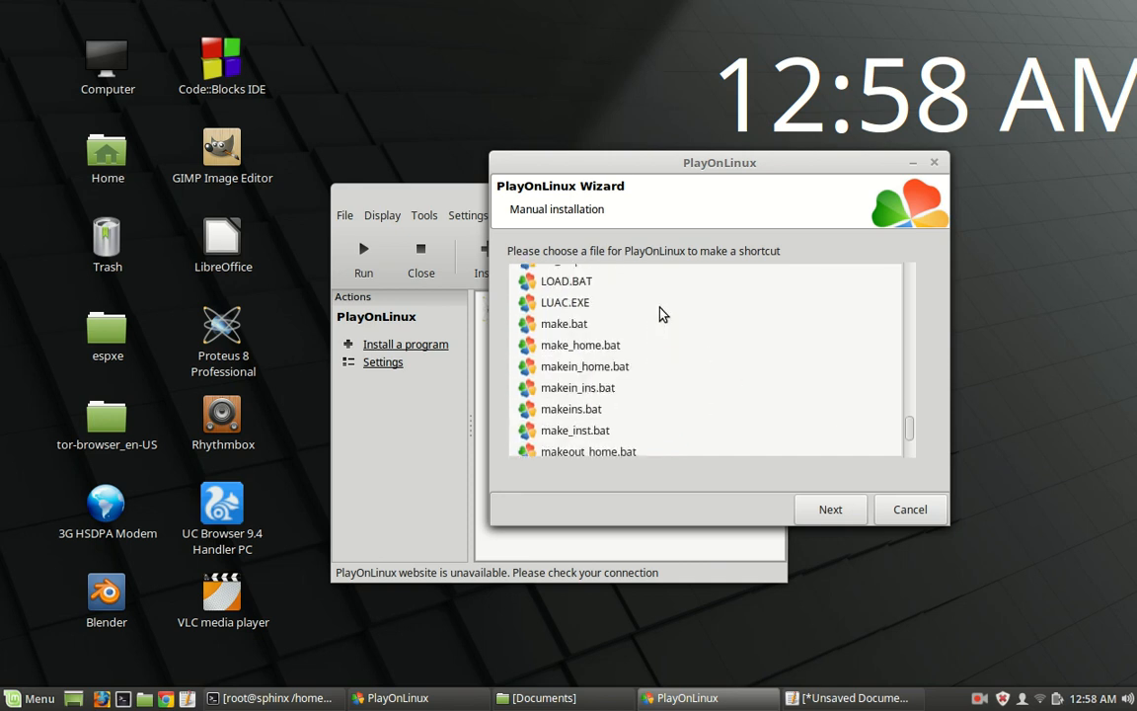
pyautogui.scroll(-2, 663, 313)
pyautogui.scroll(10, 664, 308)
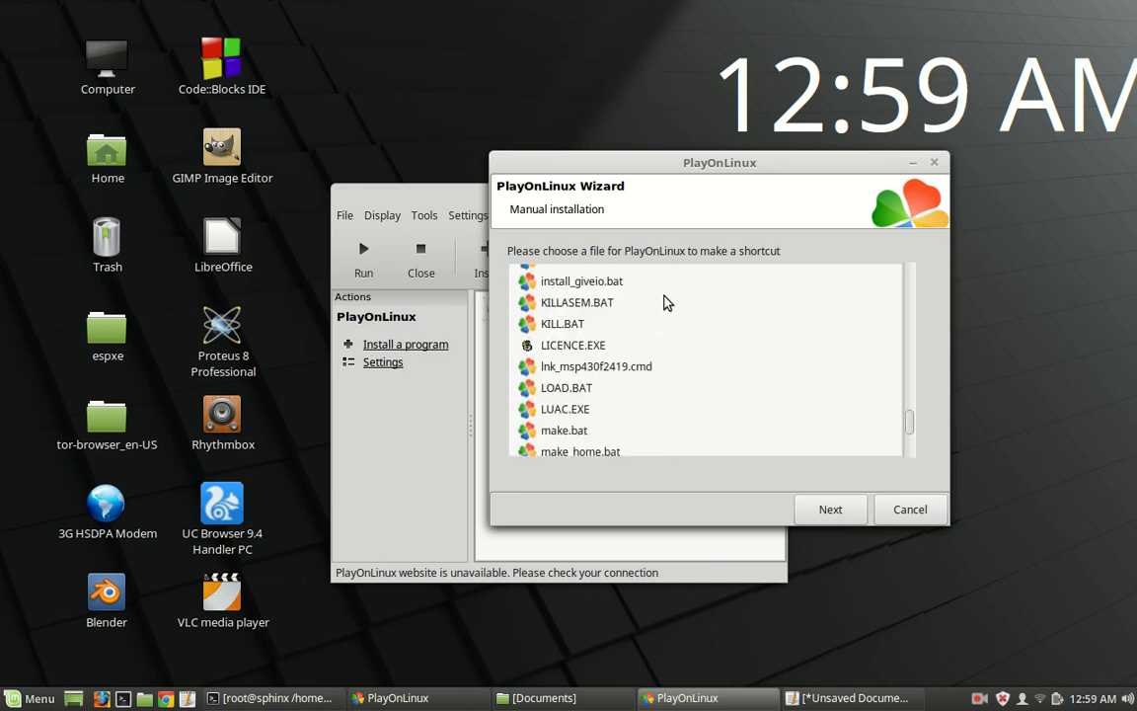
pyautogui.scroll(10, 665, 302)
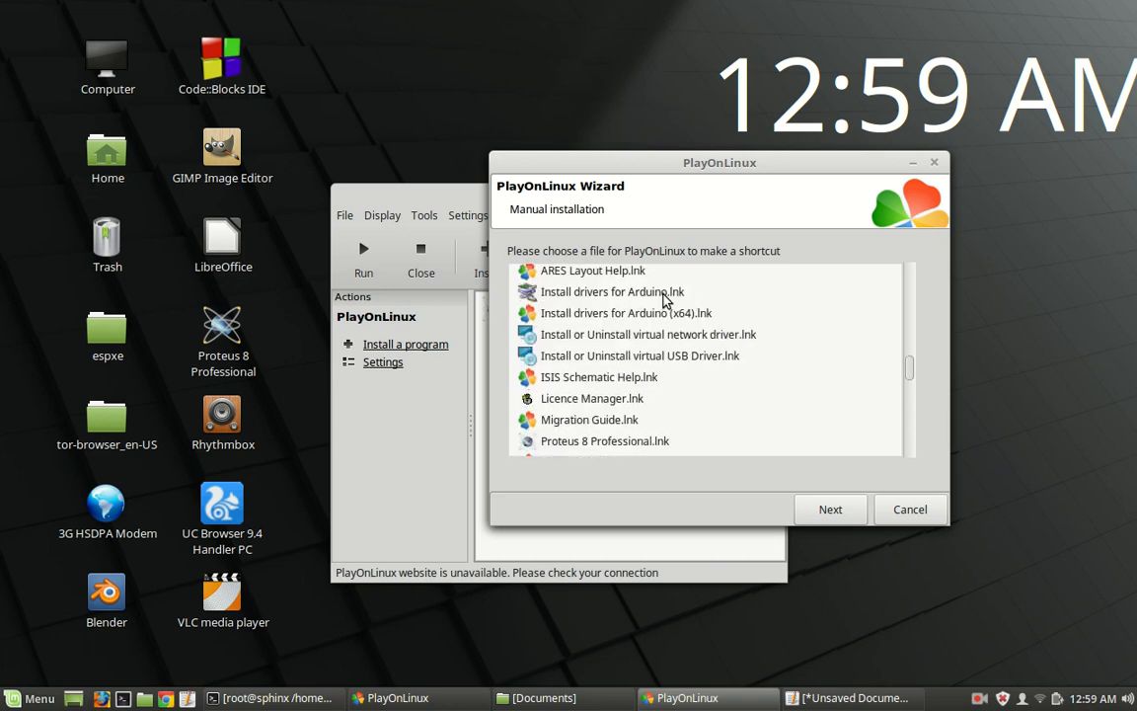
pyautogui.scroll(10, 664, 300)
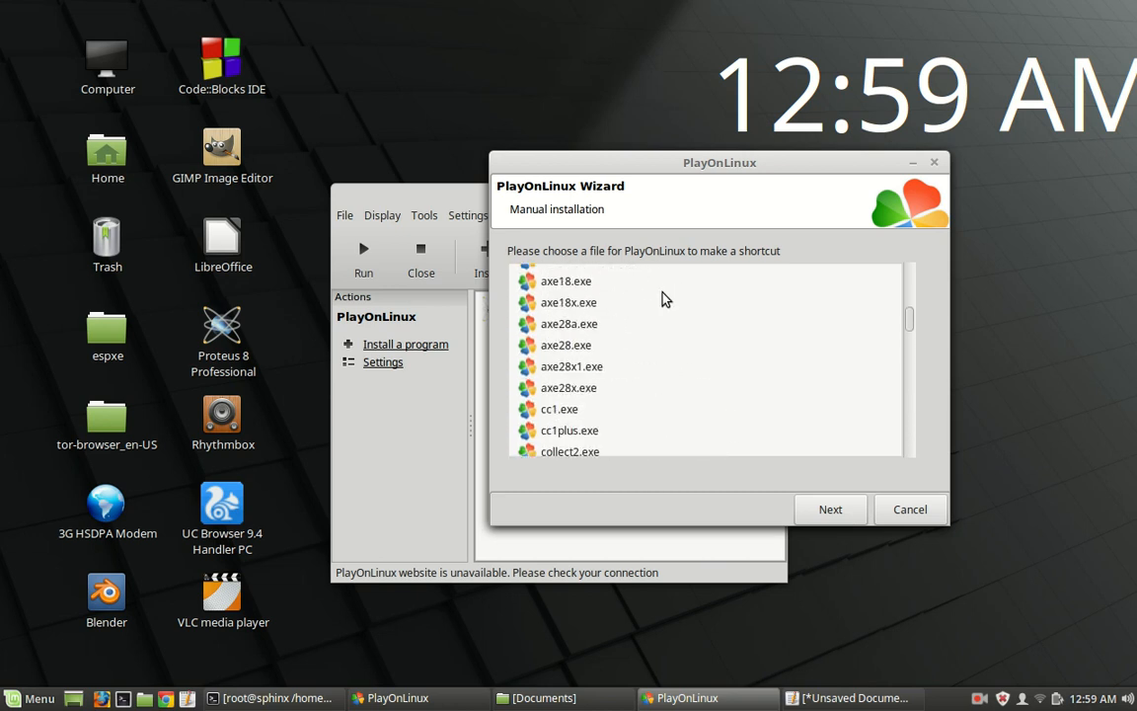
pyautogui.scroll(10, 663, 299)
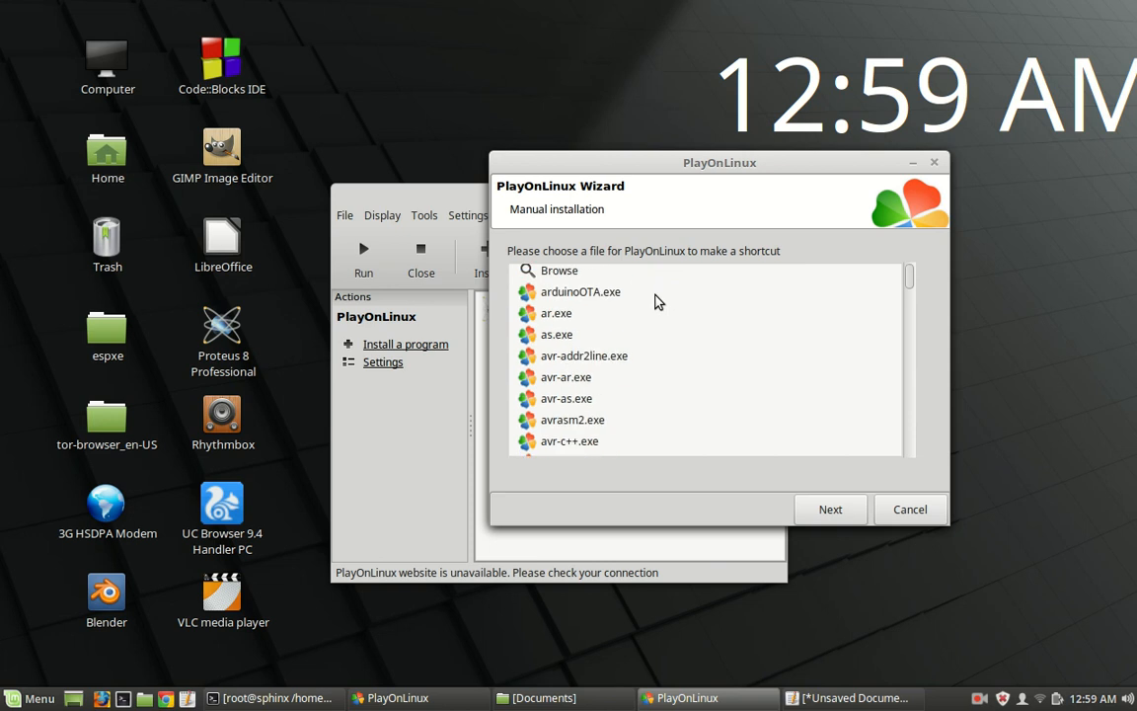
pyautogui.click(631, 276)
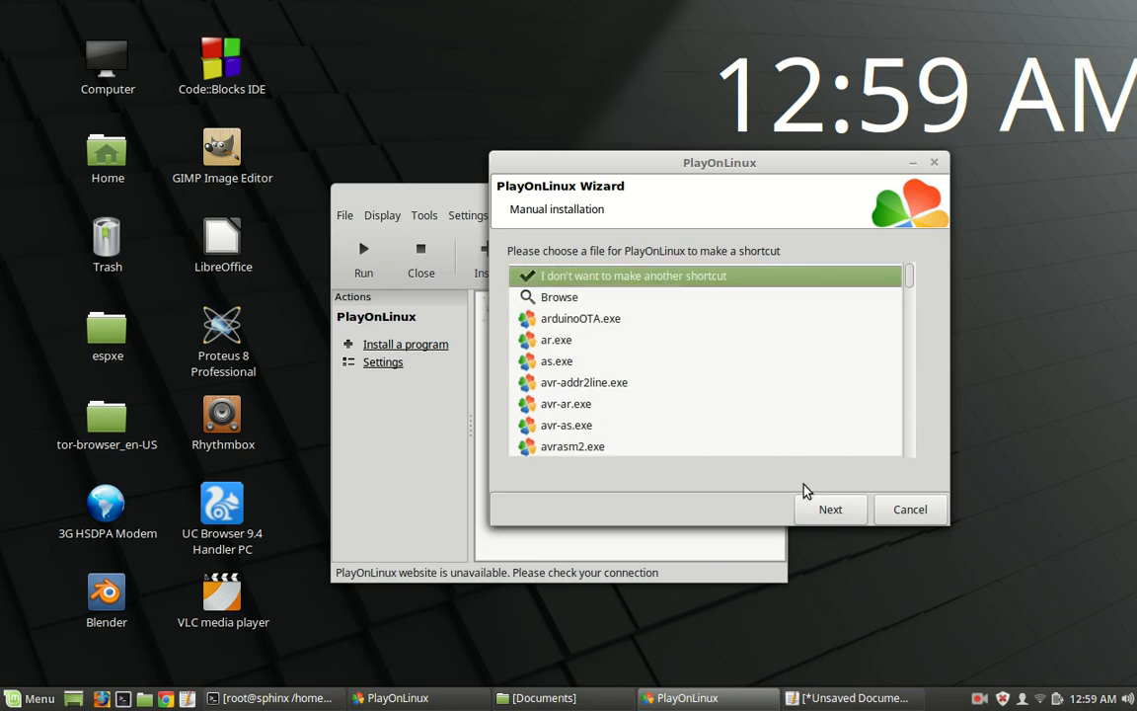
pyautogui.click(834, 509)
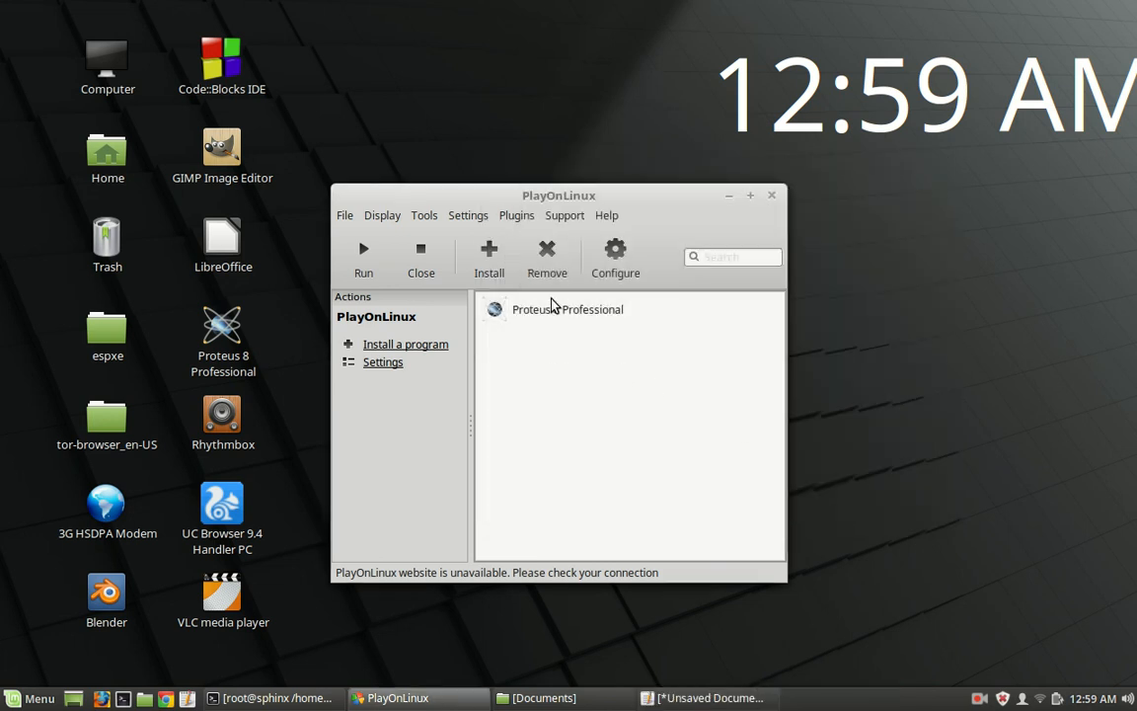
# - Minimize PlayOnLinux, launch Proteus 8 Professional from its desktop shortcut and maximize its window
pyautogui.click(728, 196)
pyautogui.rightClick(228, 371)
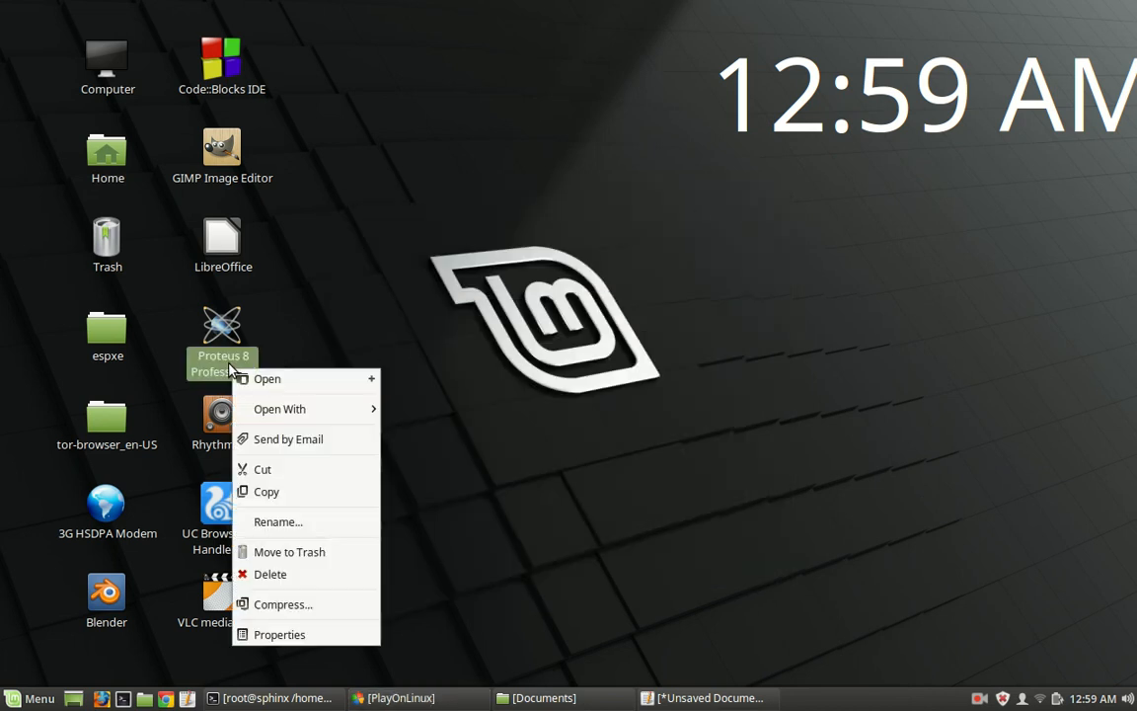
pyautogui.click(280, 380)
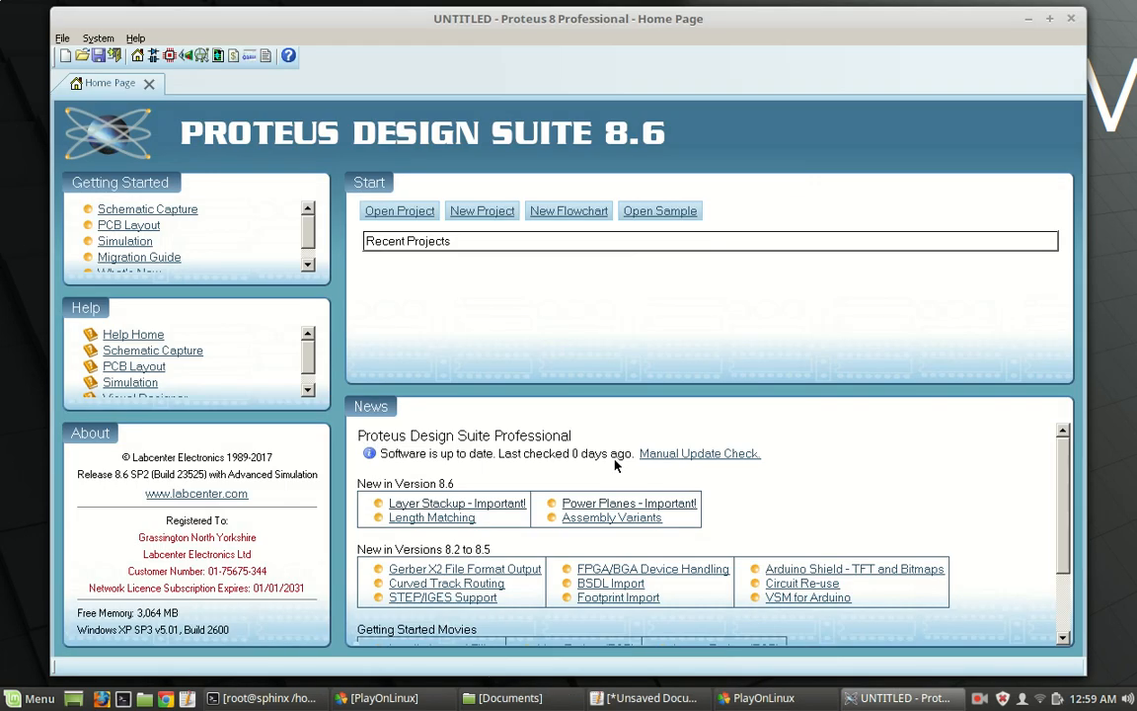
pyautogui.doubleClick(540, 24)
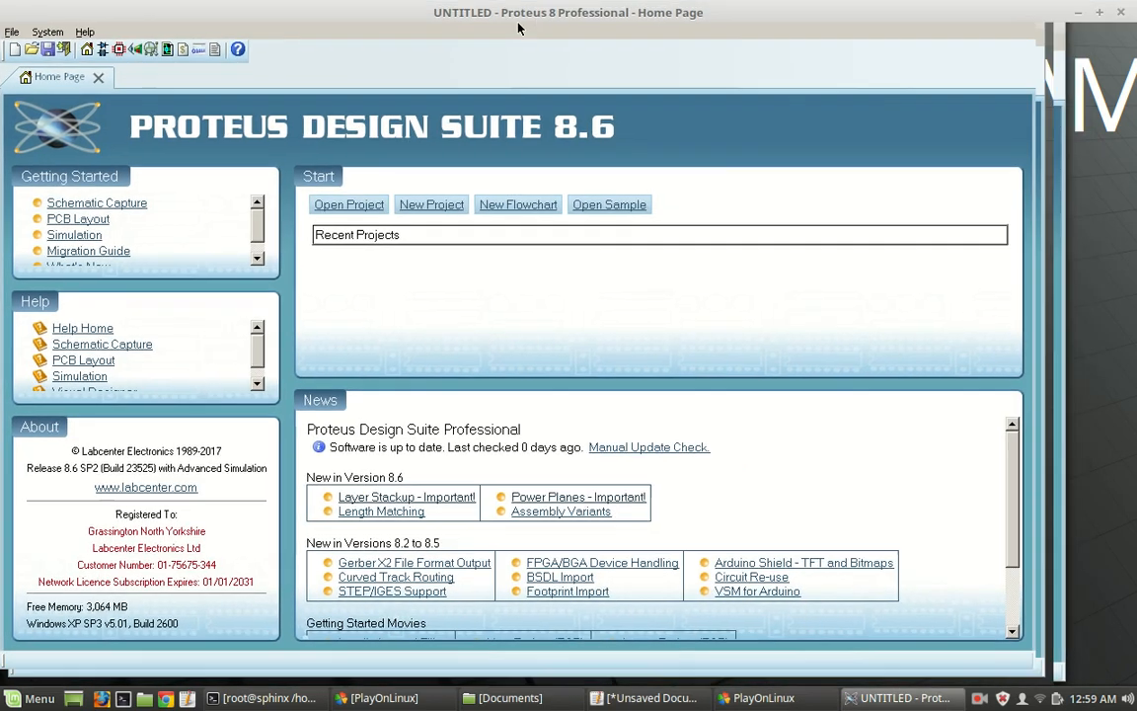
# - Start a new project in Proteus 8 Professional
pyautogui.click(11, 33)
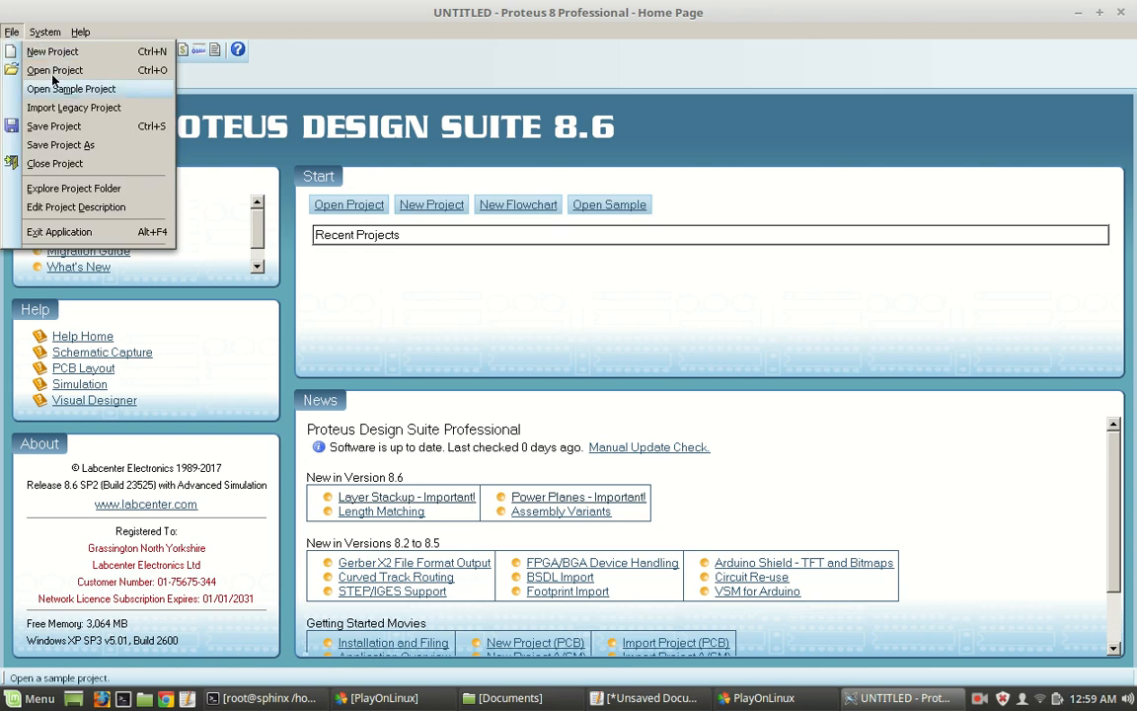
pyautogui.click(75, 54)
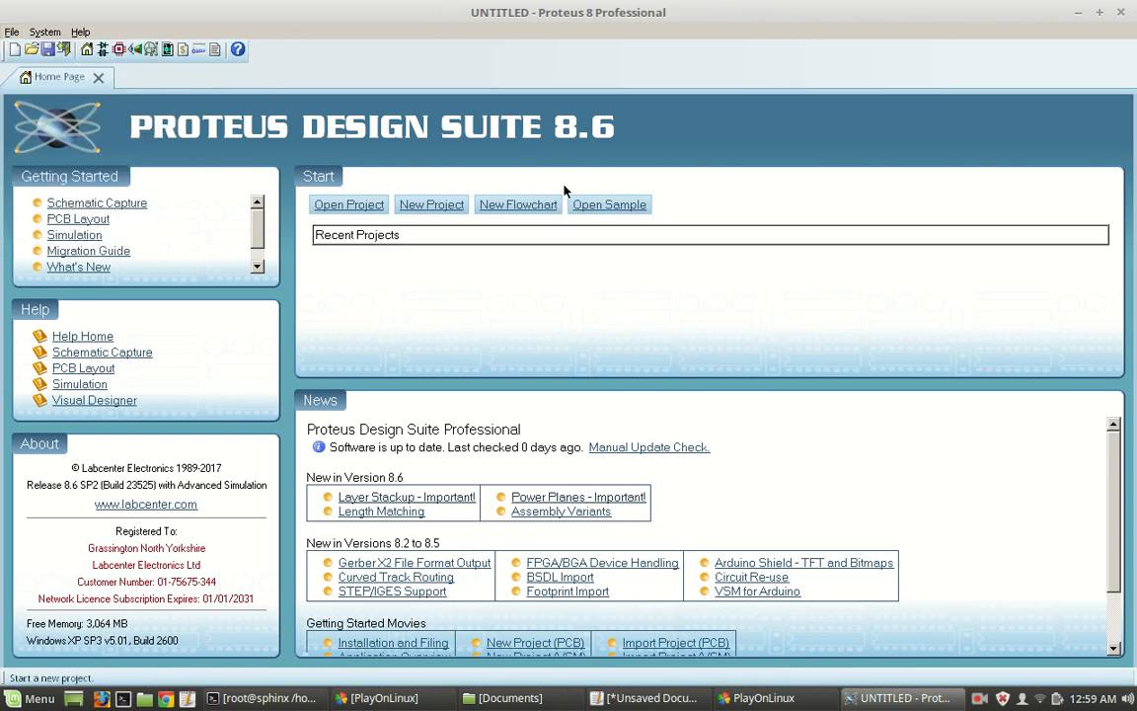